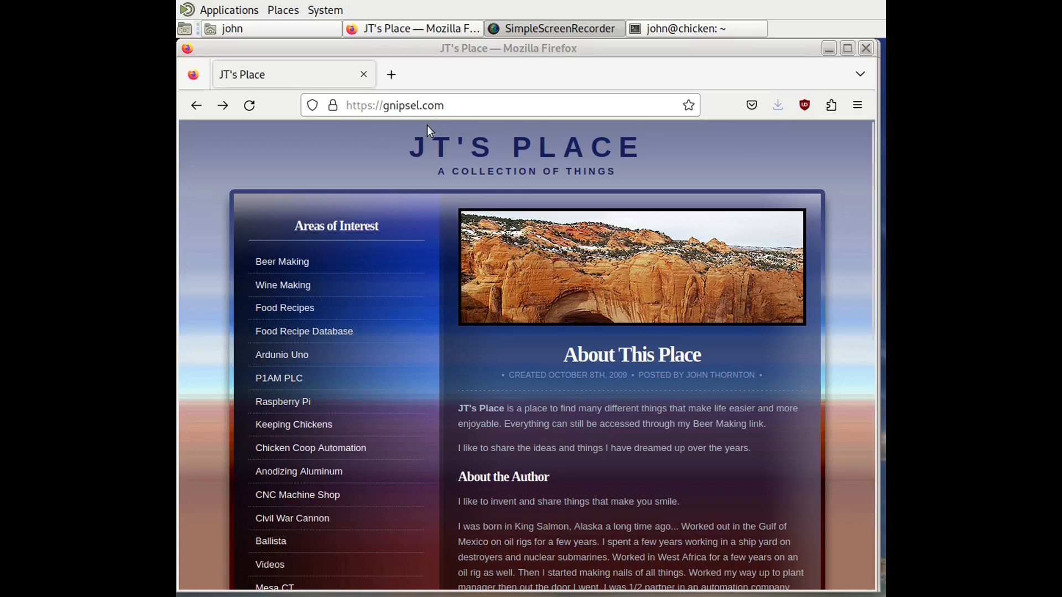
Step: Open the Installing page of the Flex GUI documentation from the JT's Place site
{"action": "scroll", "coordinate": [389, 337], "scroll_direction": "down", "scroll_amount": 5}
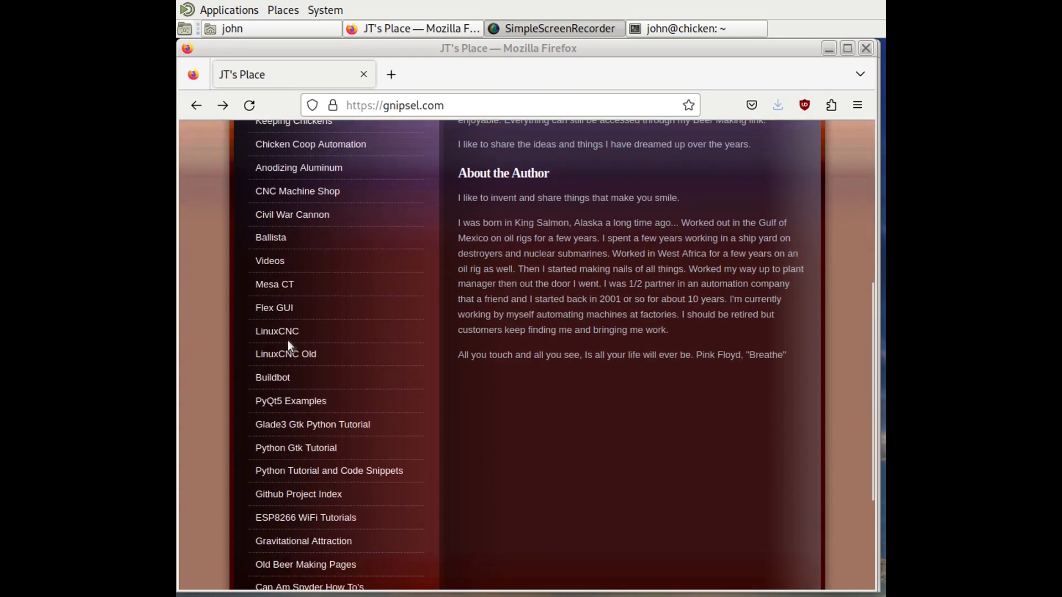
{"action": "left_click", "coordinate": [285, 309]}
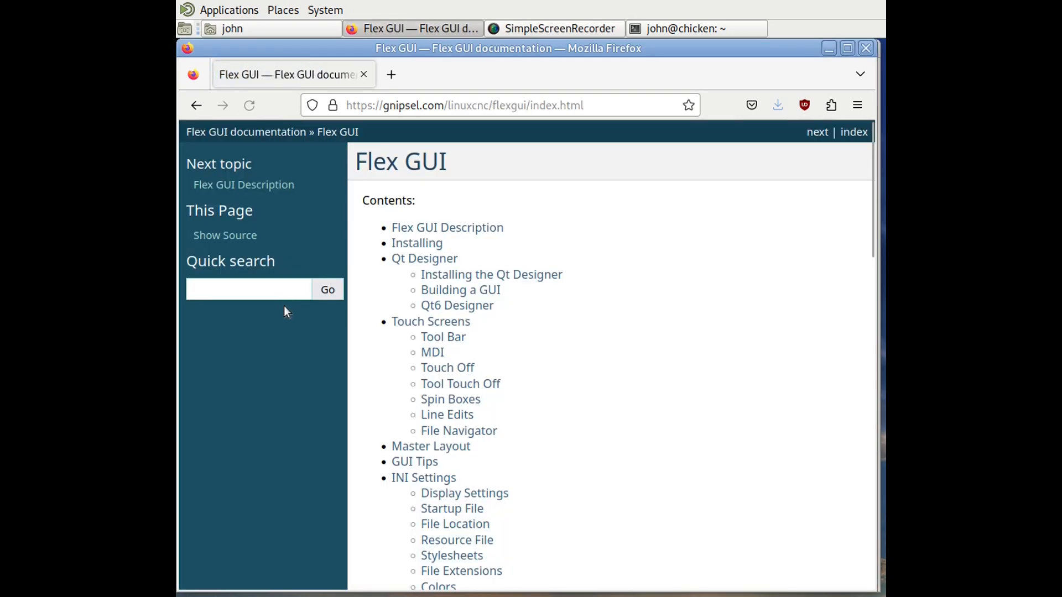
{"action": "left_click", "coordinate": [434, 244]}
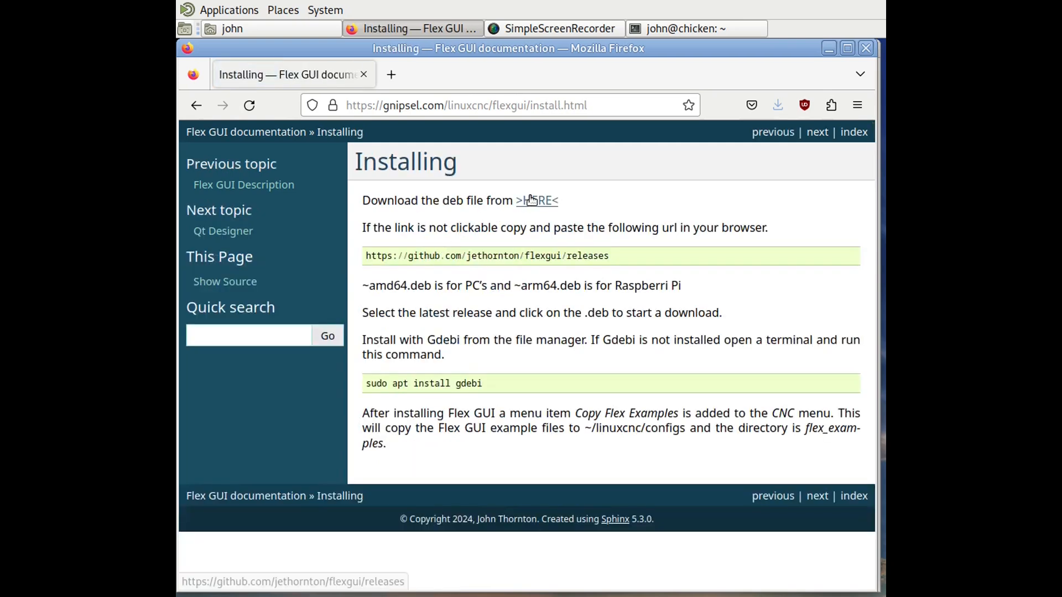
Step: Open the flexgui releases link in a new tab and save flexgui_1.0.0_amd64.deb from release 1.0.0 to Downloads
{"action": "right_click", "coordinate": [539, 204]}
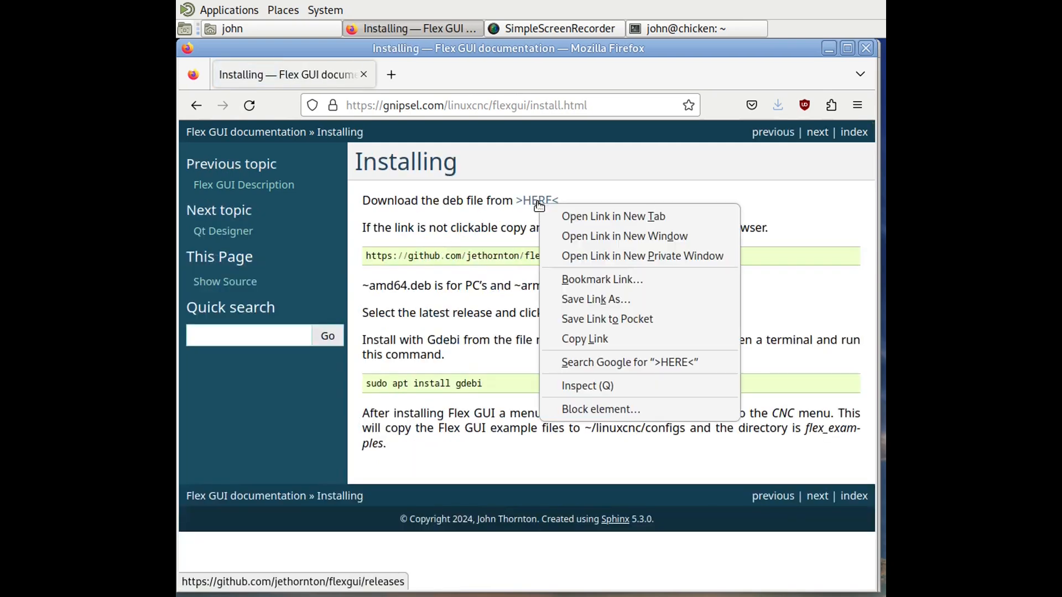
{"action": "left_click", "coordinate": [580, 212]}
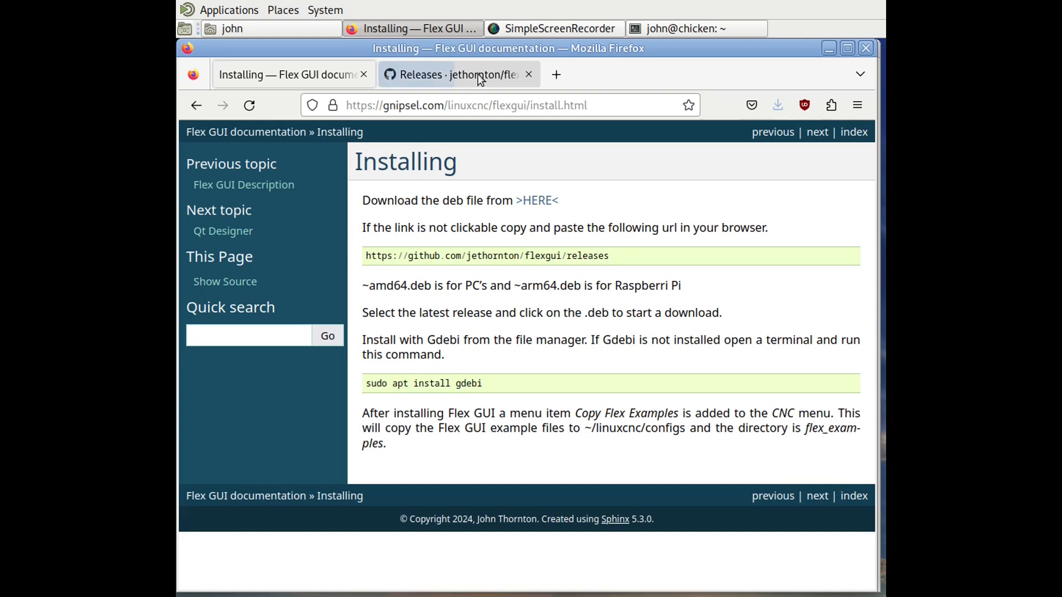
{"action": "left_click", "coordinate": [479, 76]}
{"action": "scroll", "coordinate": [519, 345], "scroll_direction": "down", "scroll_amount": 3}
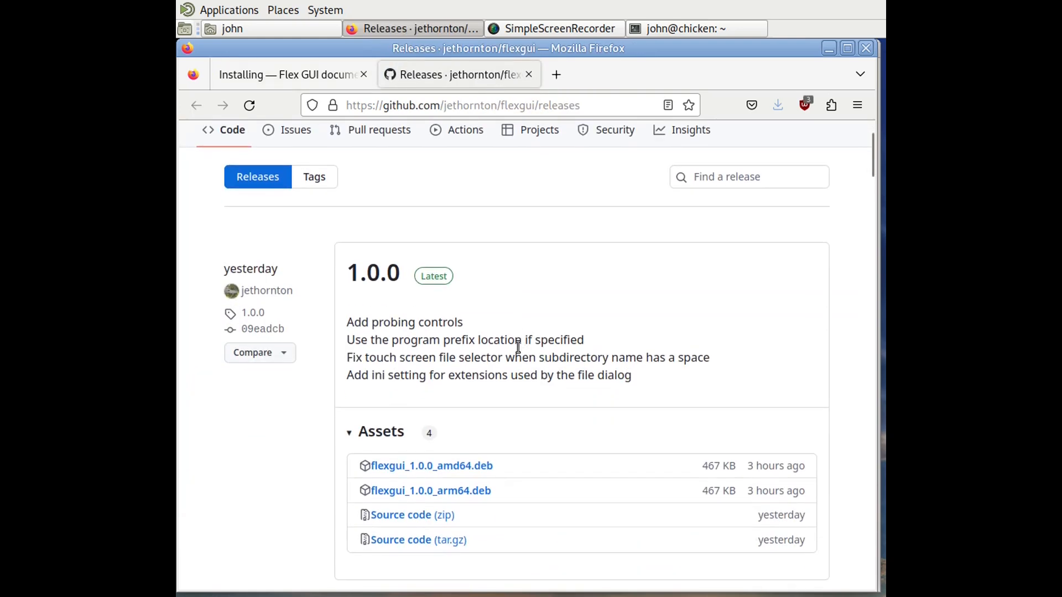
{"action": "left_click", "coordinate": [473, 467]}
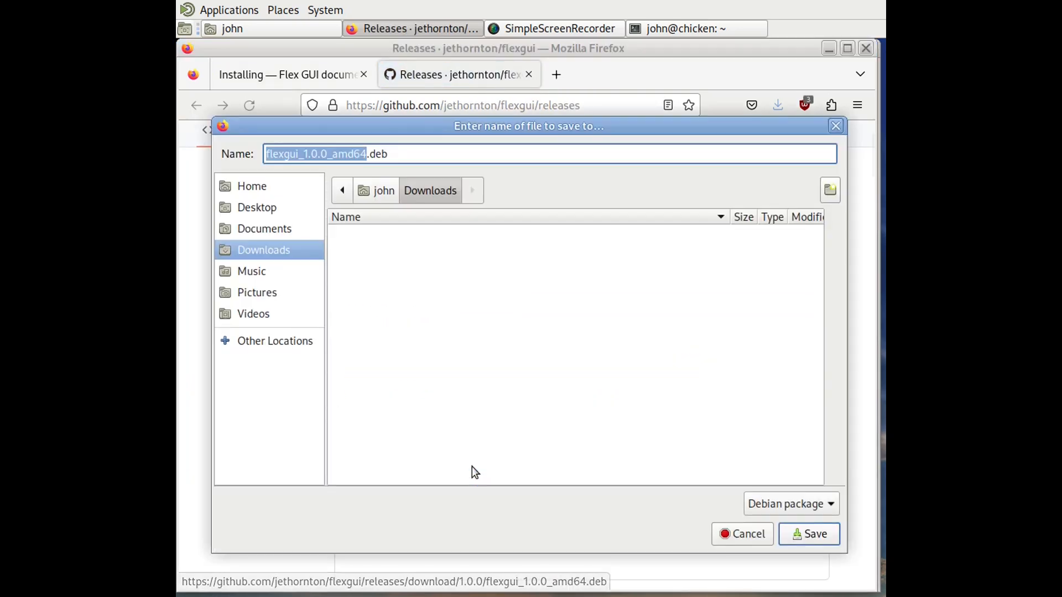
{"action": "left_click", "coordinate": [813, 537]}
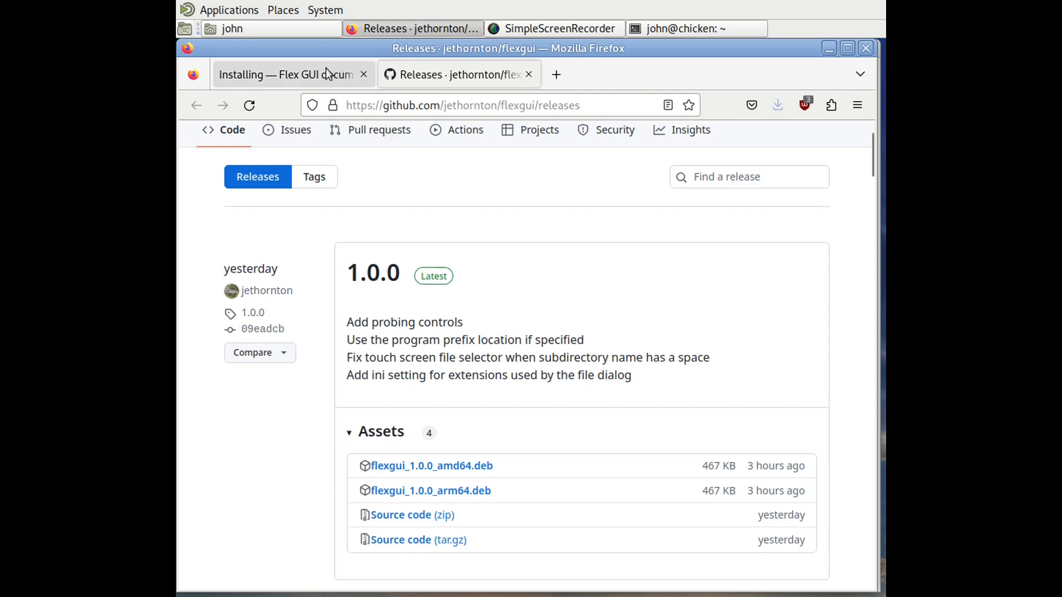
Step: Switch to the file manager and open flexgui_1.0.0_amd64.deb from Downloads with GDebi Package Installer
{"action": "left_click", "coordinate": [282, 31]}
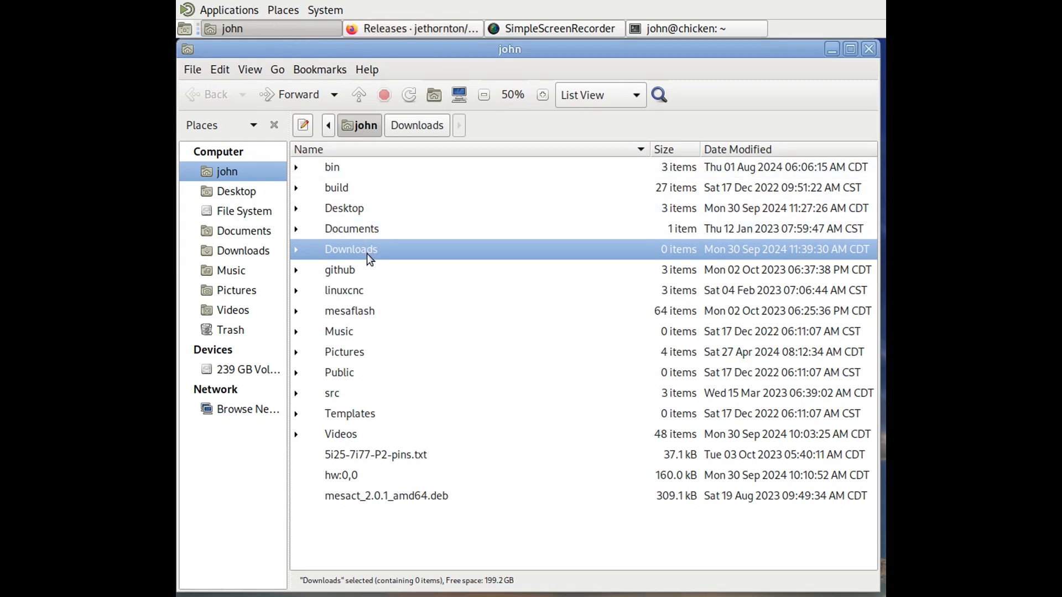
{"action": "left_click", "coordinate": [241, 253]}
{"action": "left_click", "coordinate": [351, 169]}
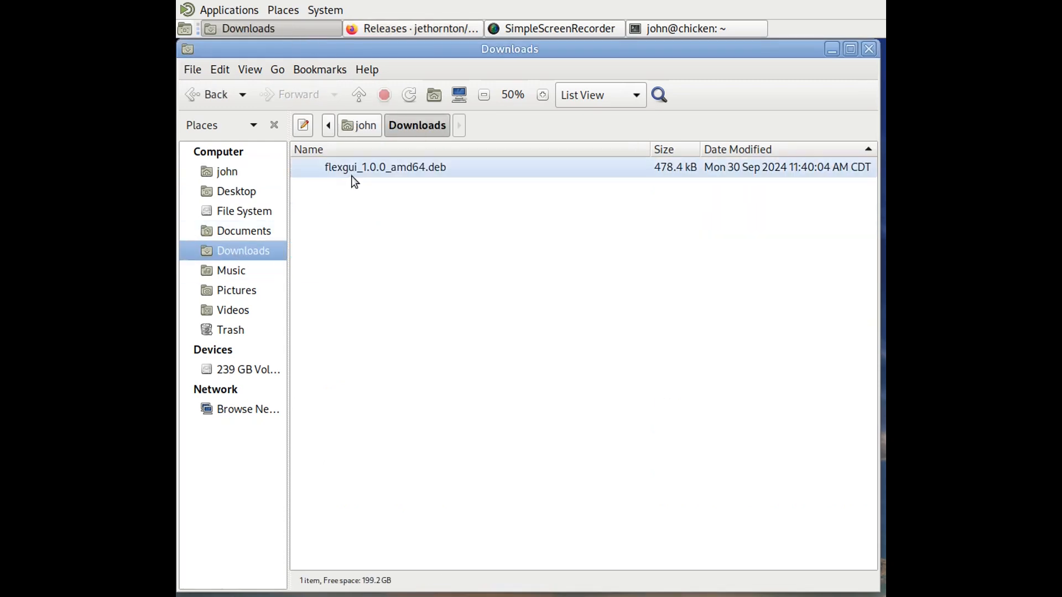
{"action": "right_click", "coordinate": [384, 169]}
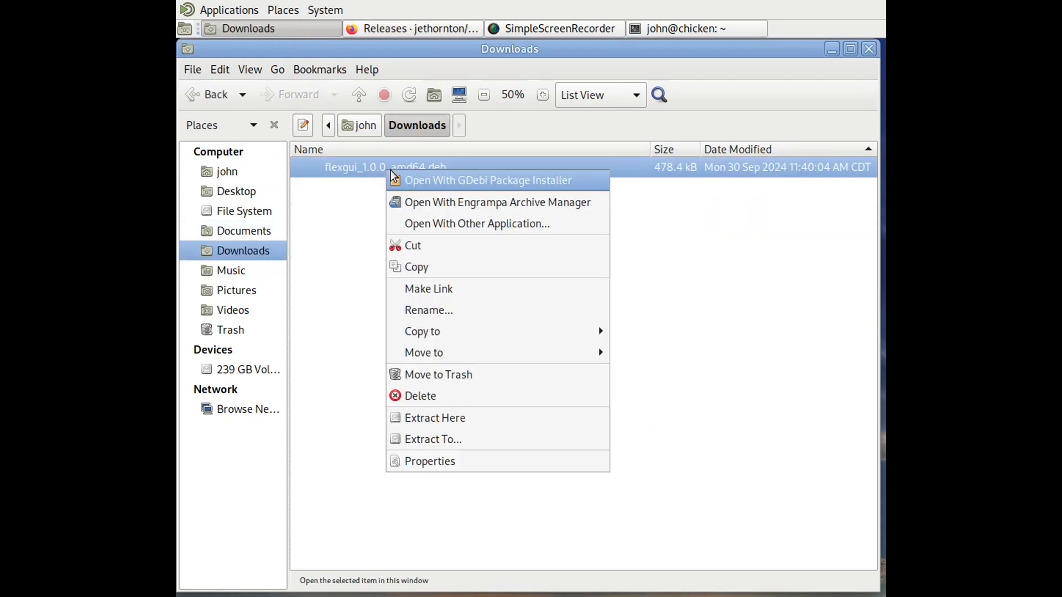
{"action": "left_click", "coordinate": [587, 180]}
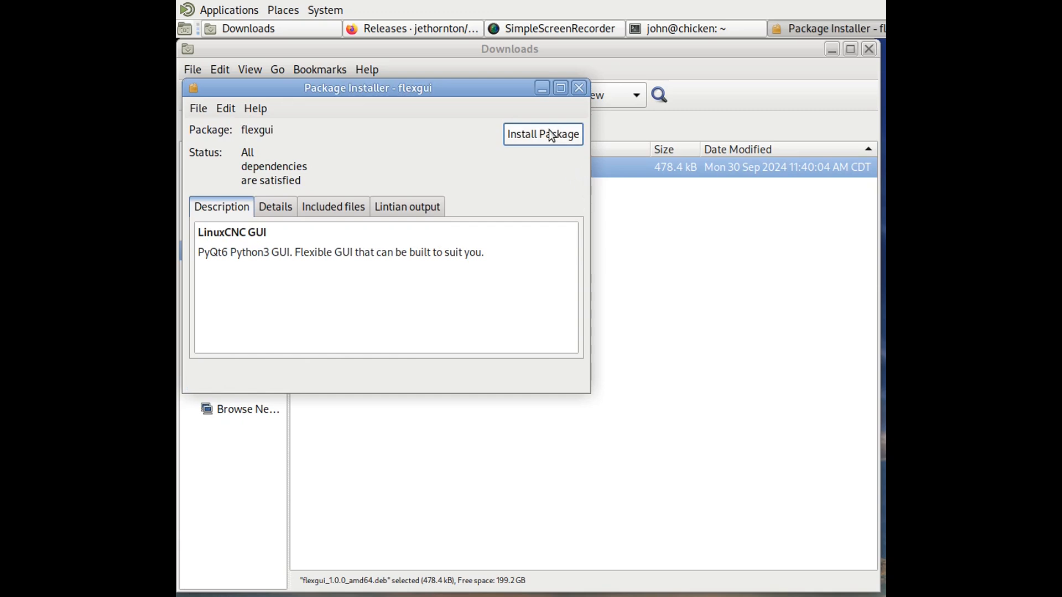
Step: Install the flexgui package, authenticating with the account password, and minimize the installer
{"action": "left_click", "coordinate": [548, 131]}
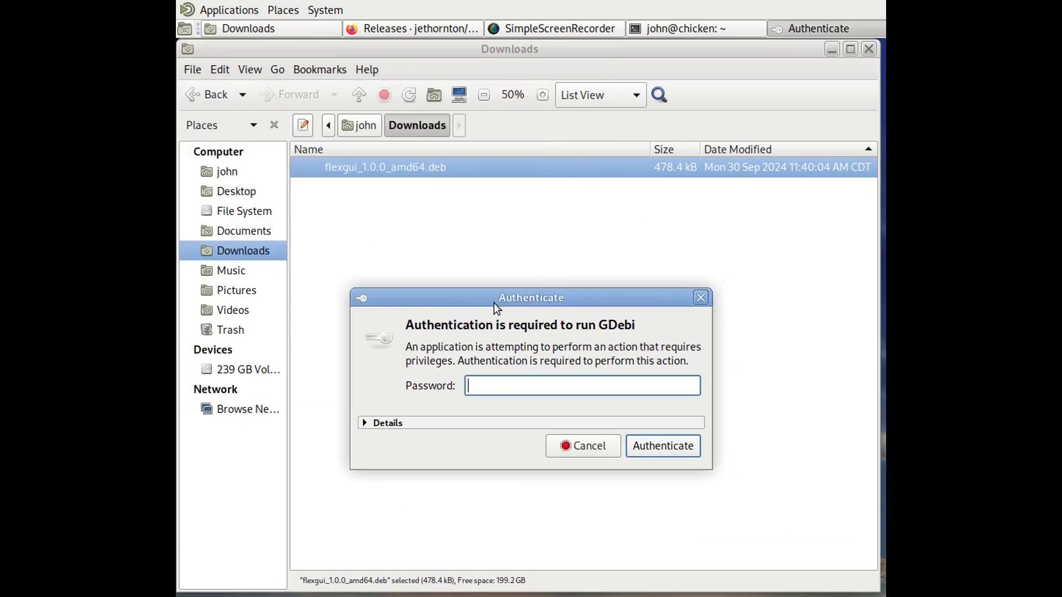
{"action": "type", "text": "******"}
{"action": "key", "text": "Return"}
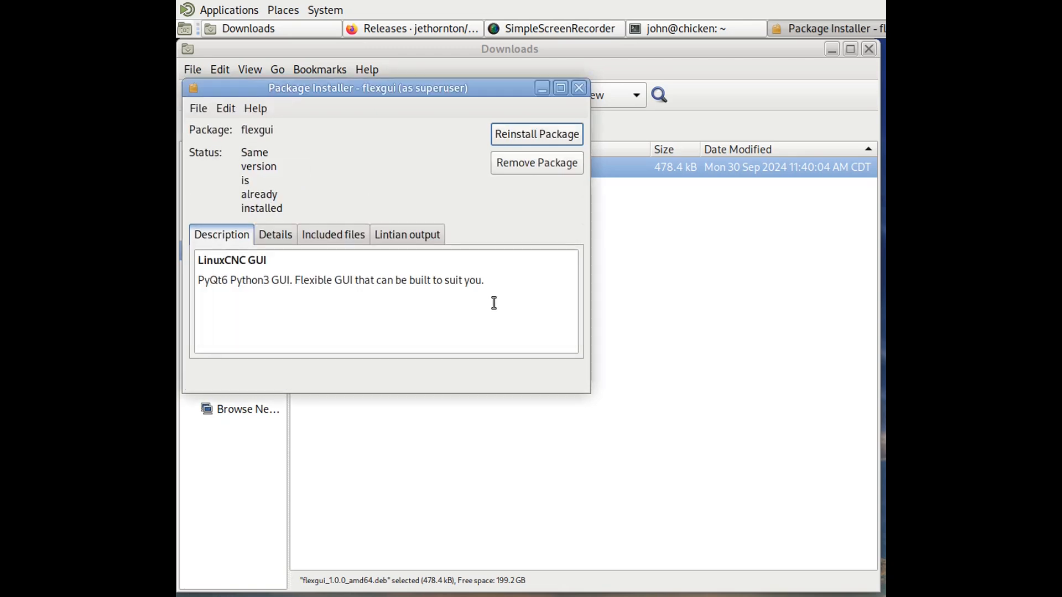
{"action": "left_click", "coordinate": [542, 88]}
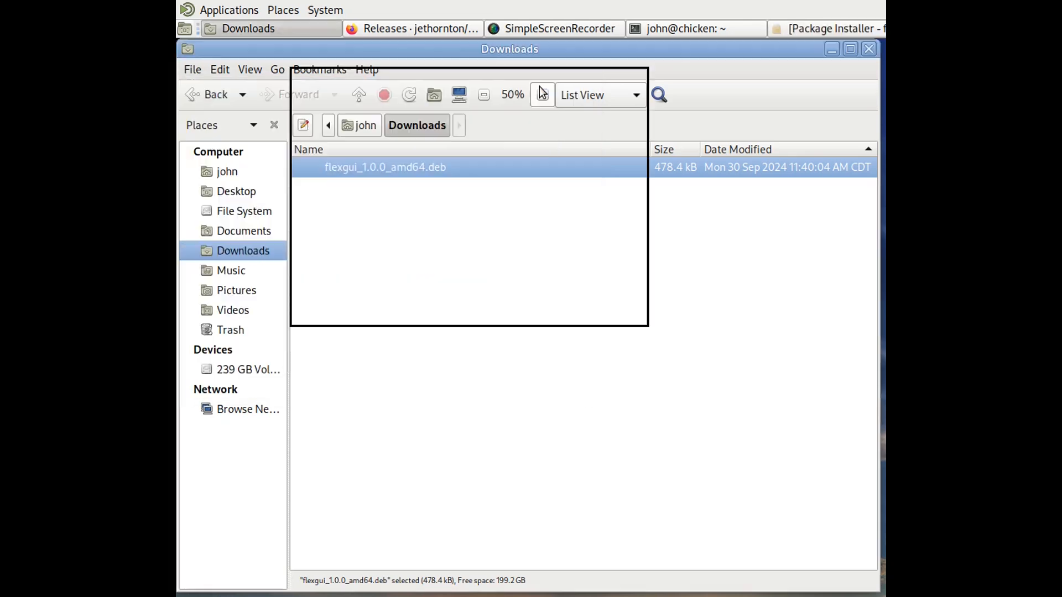
Step: Copy the Flex example files to linuxcnc/configs/flex_examples with Copy Flex Examples, and return the file manager to the home folder
{"action": "left_click", "coordinate": [228, 11]}
{"action": "mouse_move", "coordinate": [227, 70]}
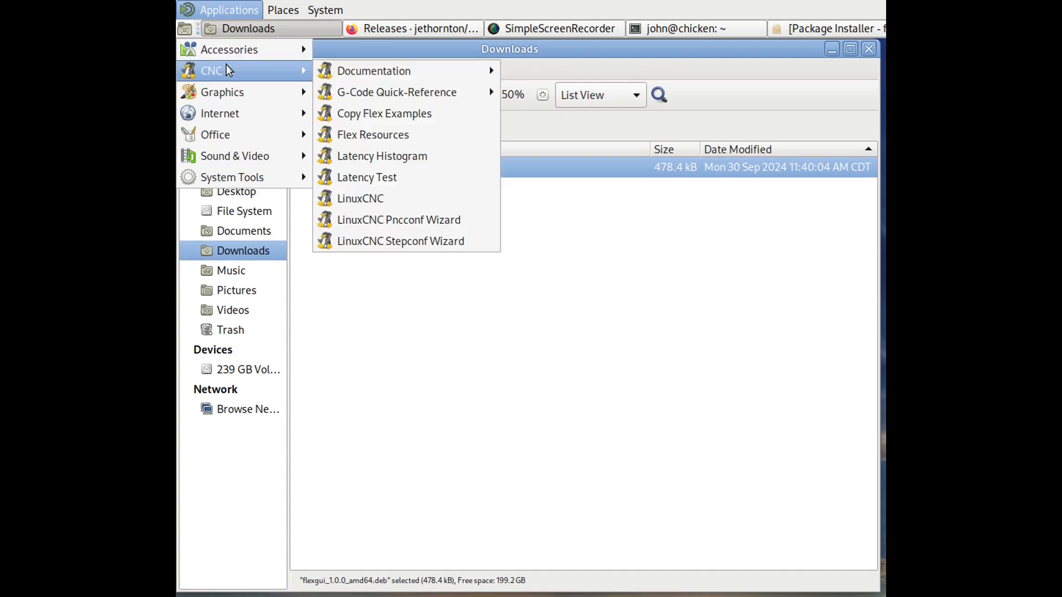
{"action": "left_click", "coordinate": [448, 114]}
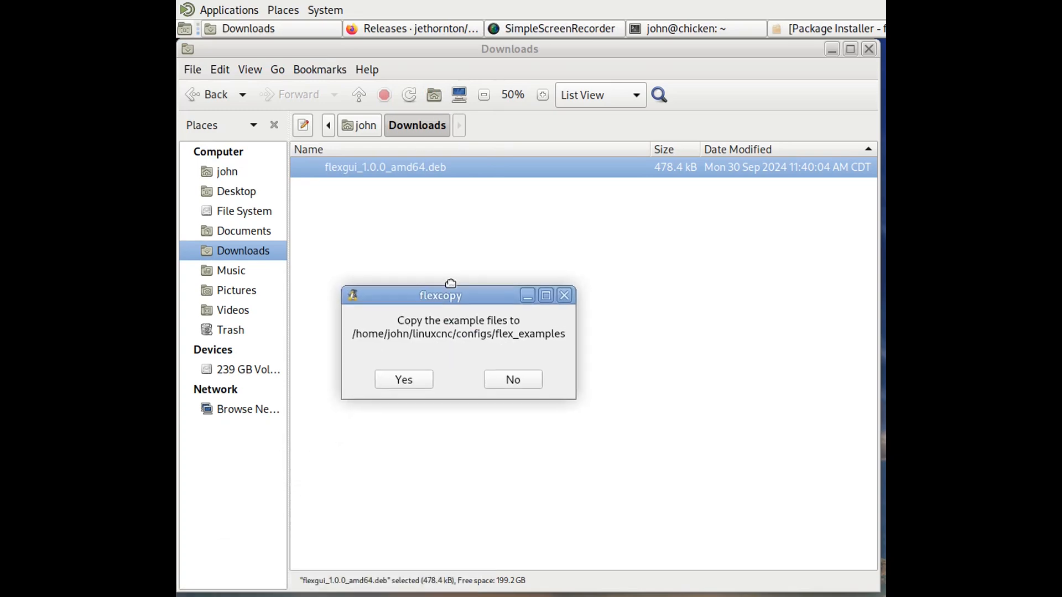
{"action": "left_click", "coordinate": [417, 363]}
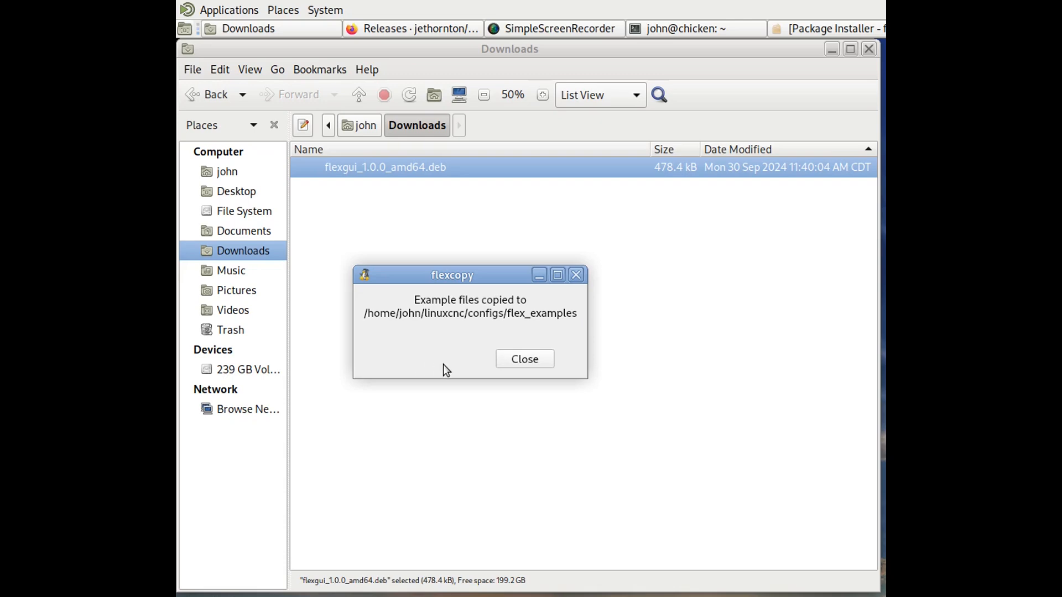
{"action": "left_click", "coordinate": [516, 362]}
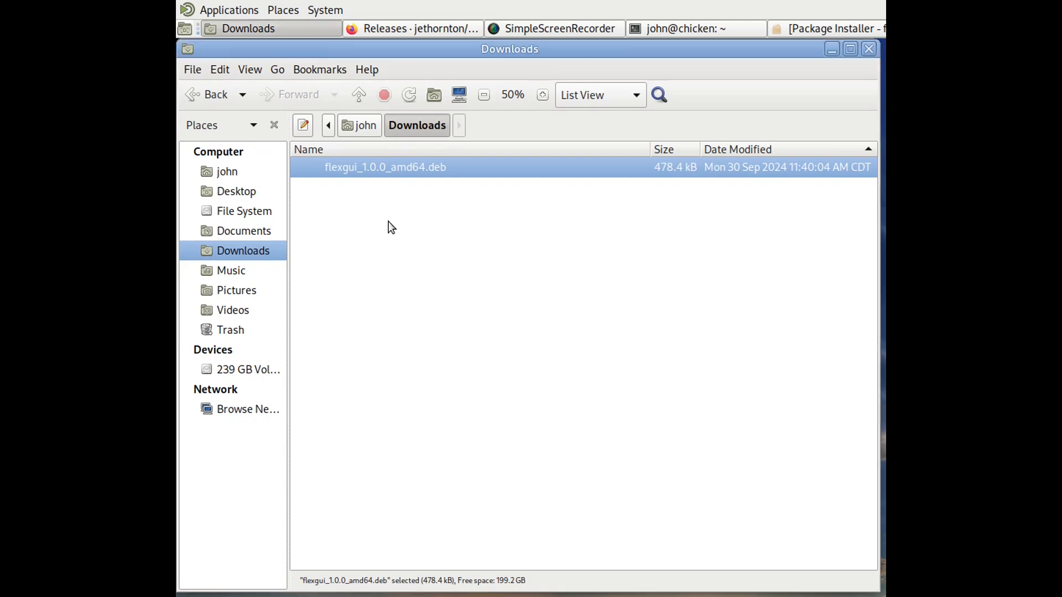
{"action": "left_click", "coordinate": [359, 126]}
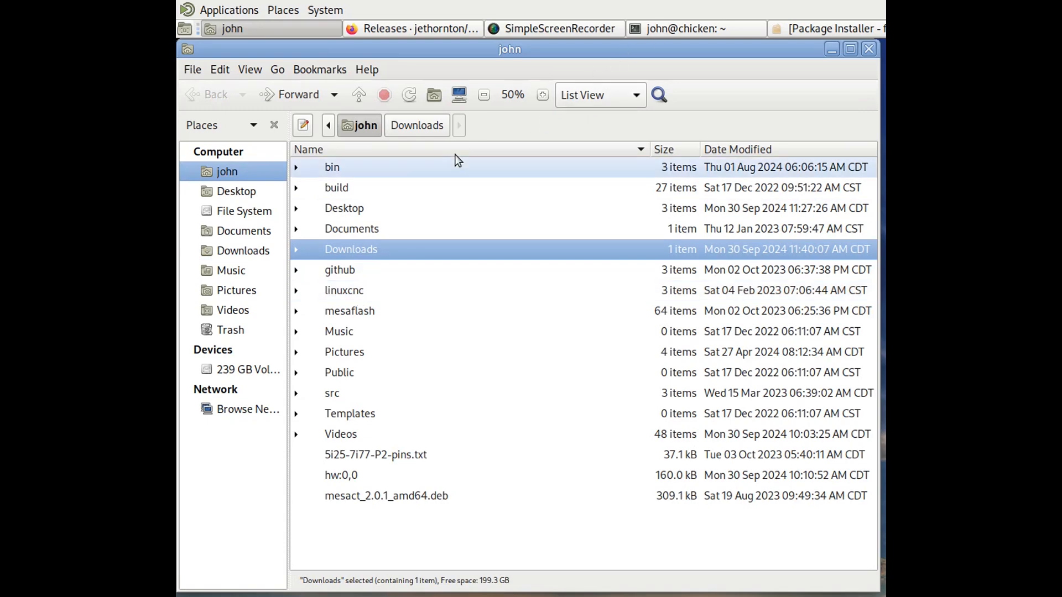
Step: Switch to Firefox and open the Installing the Qt Designer section of the Flex GUI documentation
{"action": "left_click", "coordinate": [416, 28]}
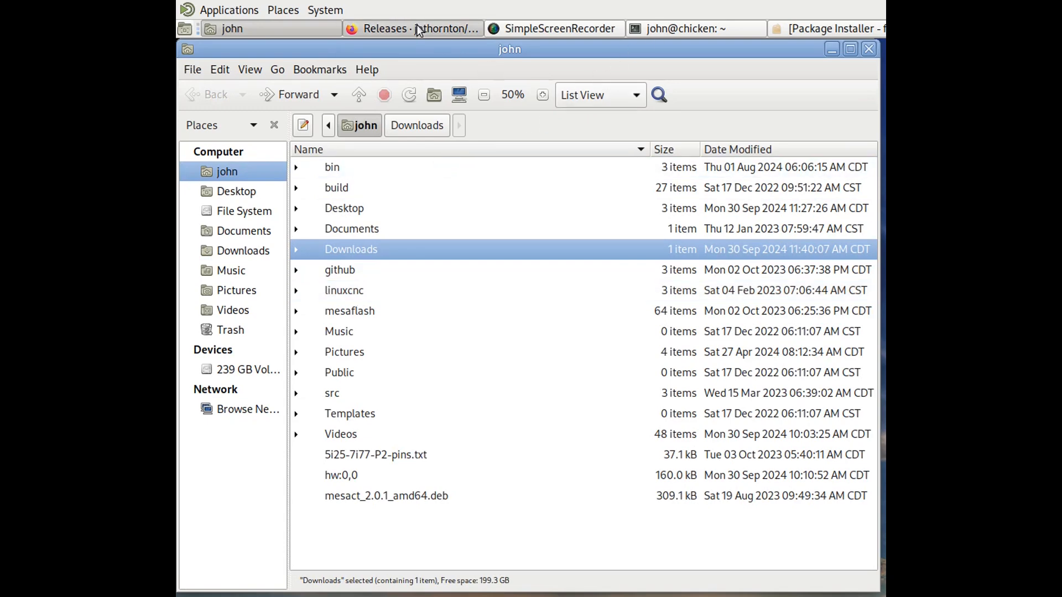
{"action": "left_click", "coordinate": [319, 75]}
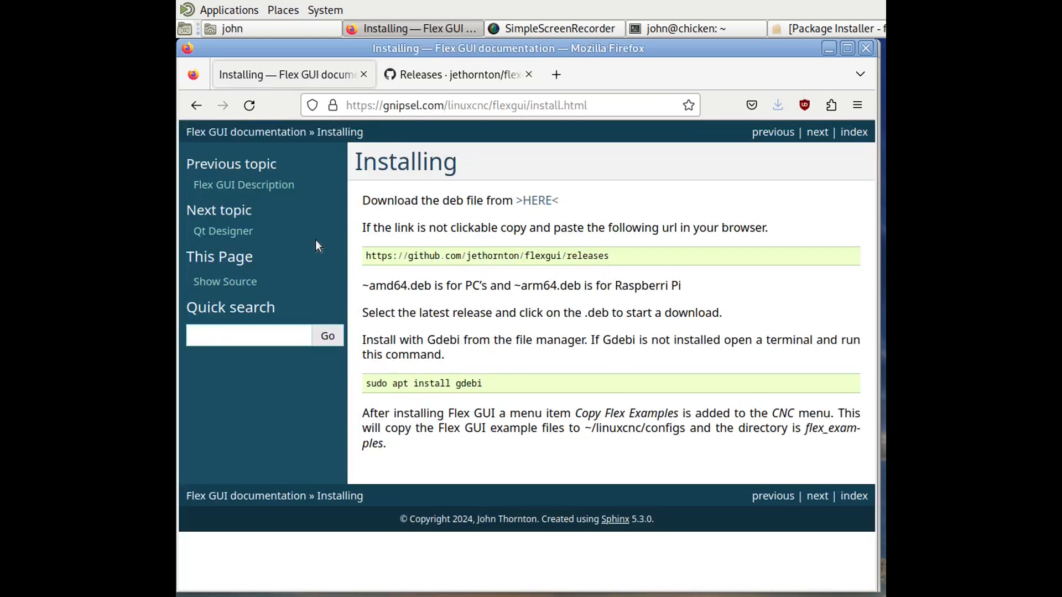
{"action": "left_click", "coordinate": [264, 133]}
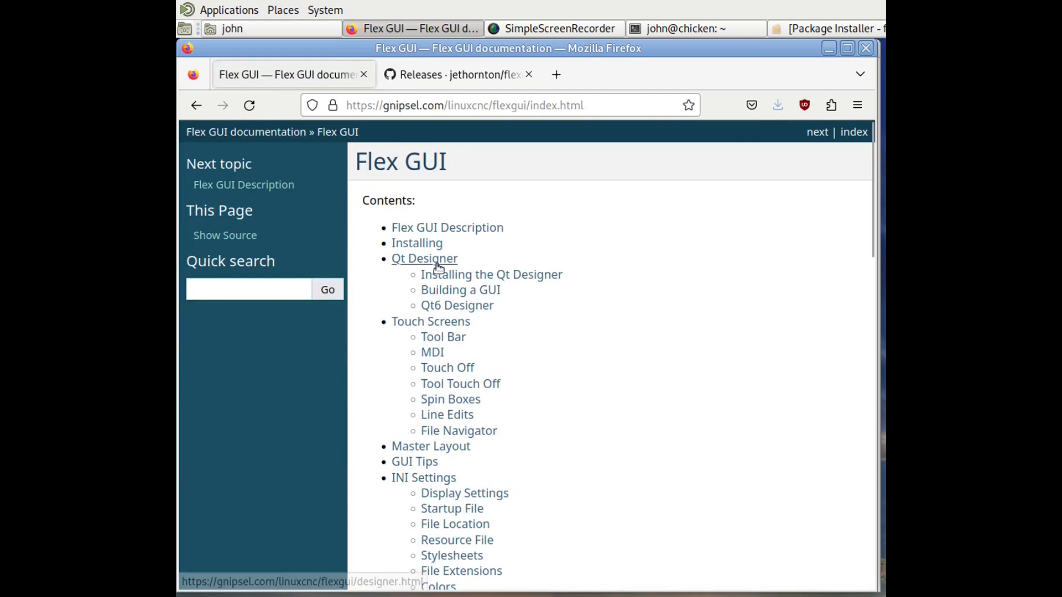
{"action": "left_click", "coordinate": [447, 274]}
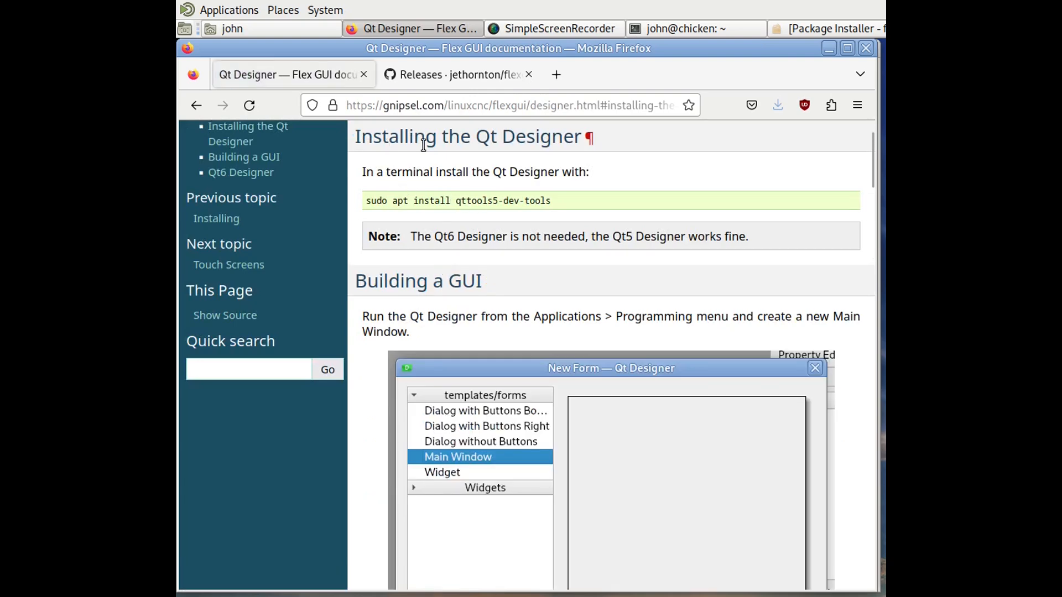
Step: Copy the install command sudo apt install qttools5-dev-tools from the documentation
{"action": "double_click", "coordinate": [428, 202]}
{"action": "triple_click", "coordinate": [428, 201]}
{"action": "right_click", "coordinate": [431, 205]}
{"action": "left_click", "coordinate": [460, 214]}
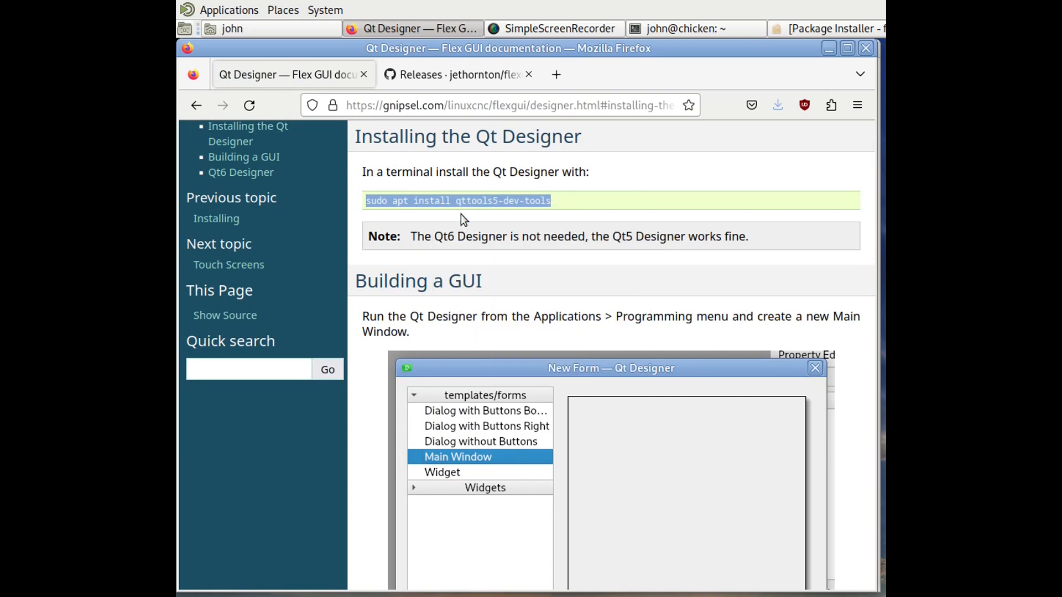
Step: Run sudo apt install qttools5-dev-tools in the terminal, entering the sudo password and answering y to continue
{"action": "left_click", "coordinate": [657, 31]}
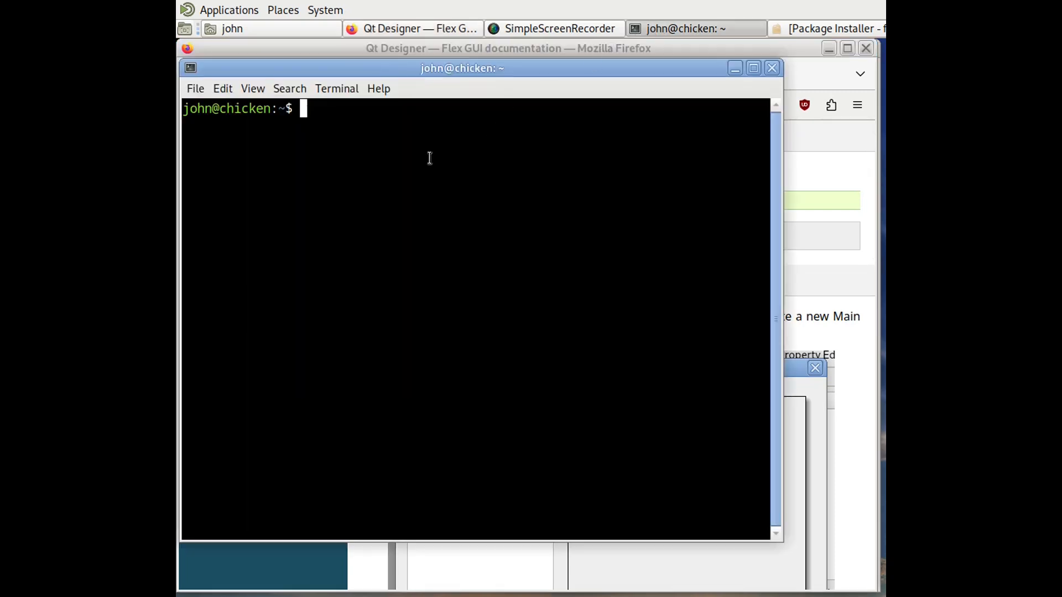
{"action": "right_click", "coordinate": [418, 141]}
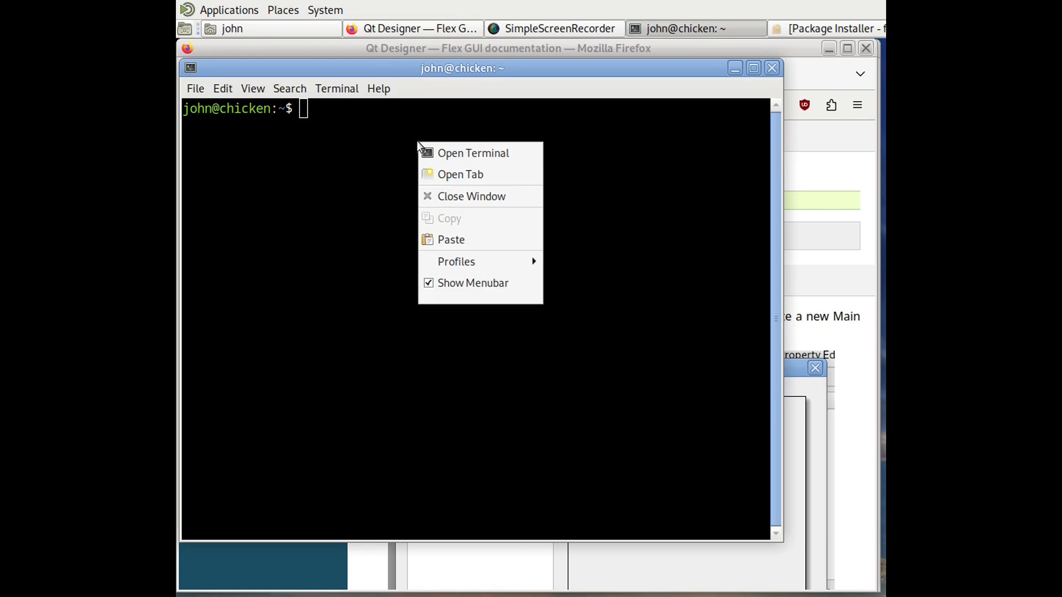
{"action": "left_click", "coordinate": [463, 238]}
{"action": "key", "text": "Return"}
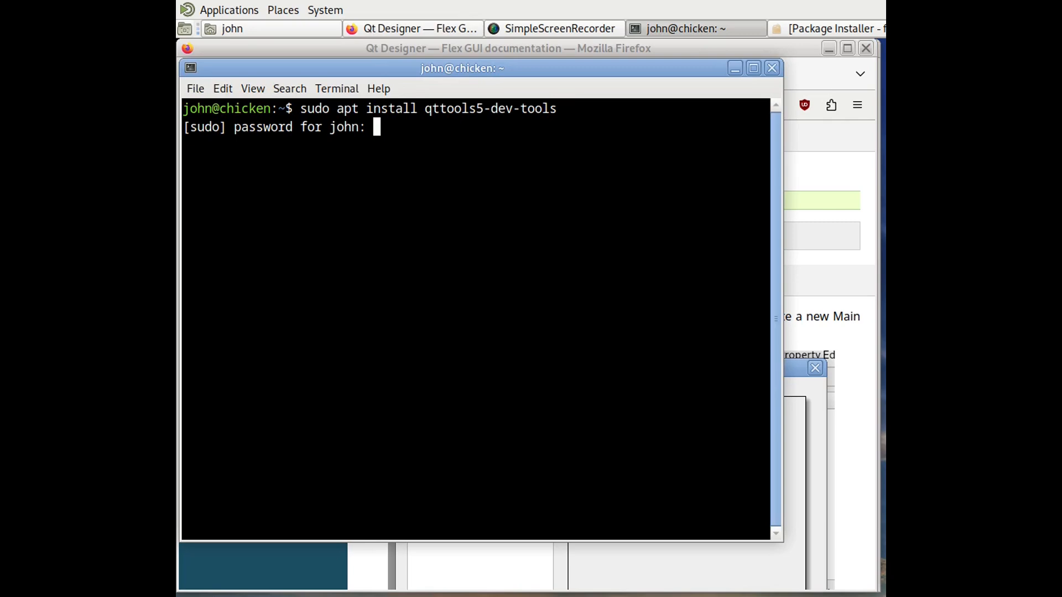
{"action": "key", "text": "Return"}
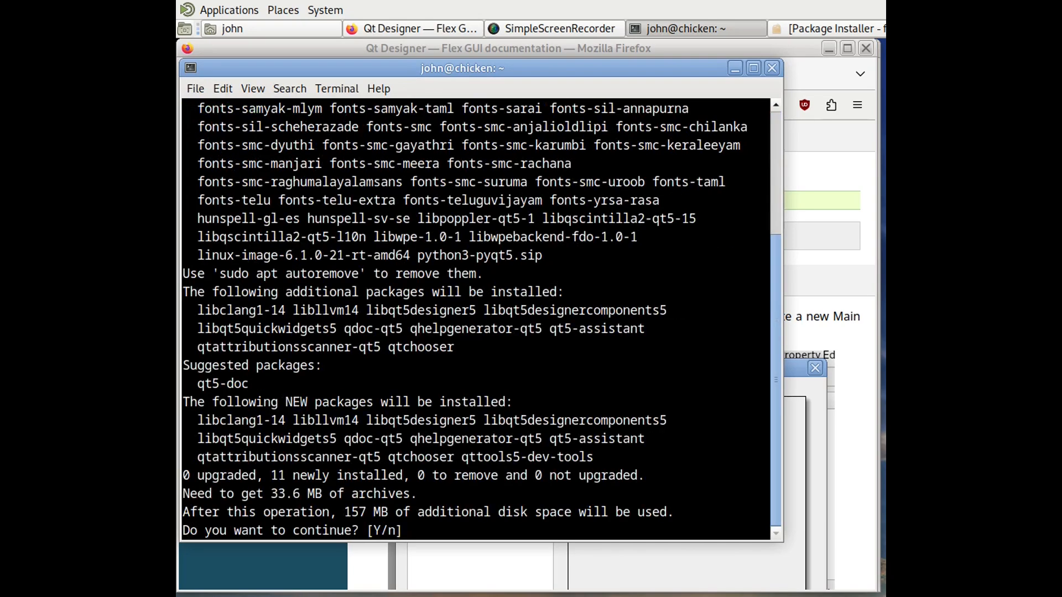
{"action": "type", "text": "y"}
{"action": "key", "text": "Return"}
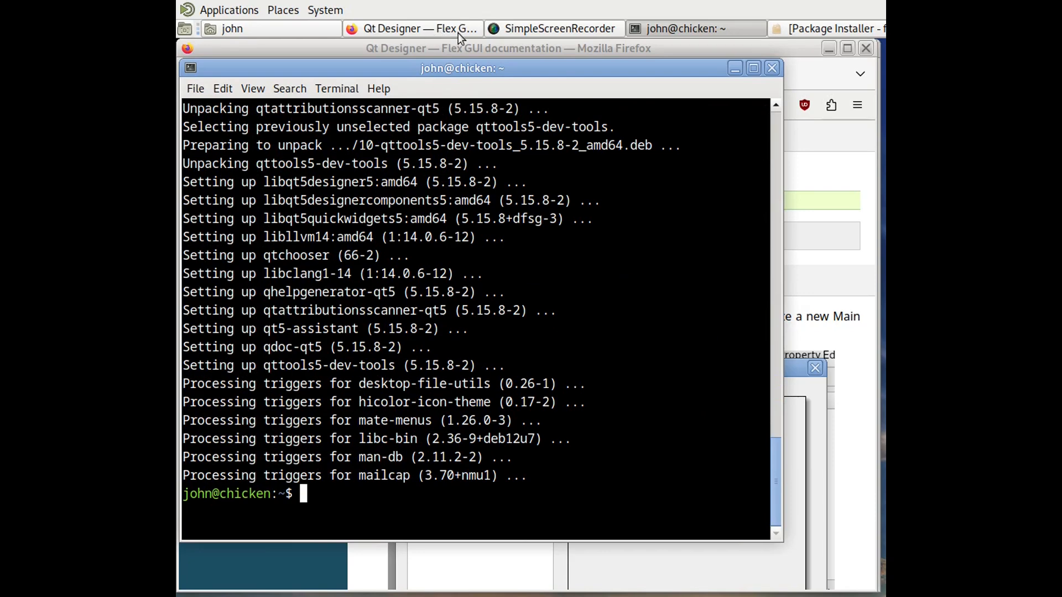
Step: Switch to the file manager and open the linuxcnc/configs/flex_examples folder
{"action": "left_click", "coordinate": [397, 29]}
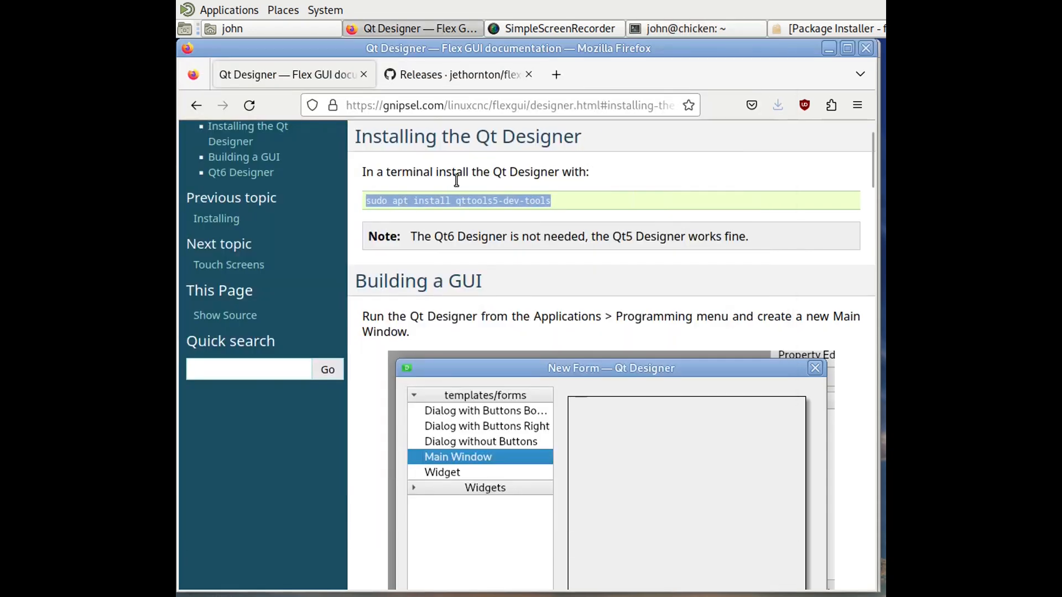
{"action": "left_click", "coordinate": [280, 30]}
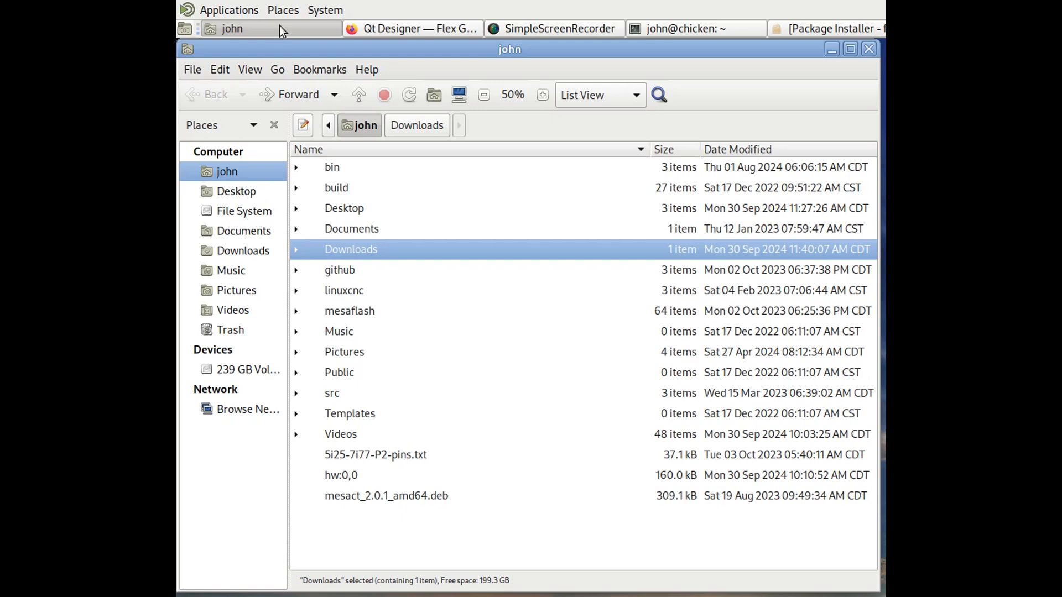
{"action": "double_click", "coordinate": [360, 288]}
{"action": "double_click", "coordinate": [349, 166]}
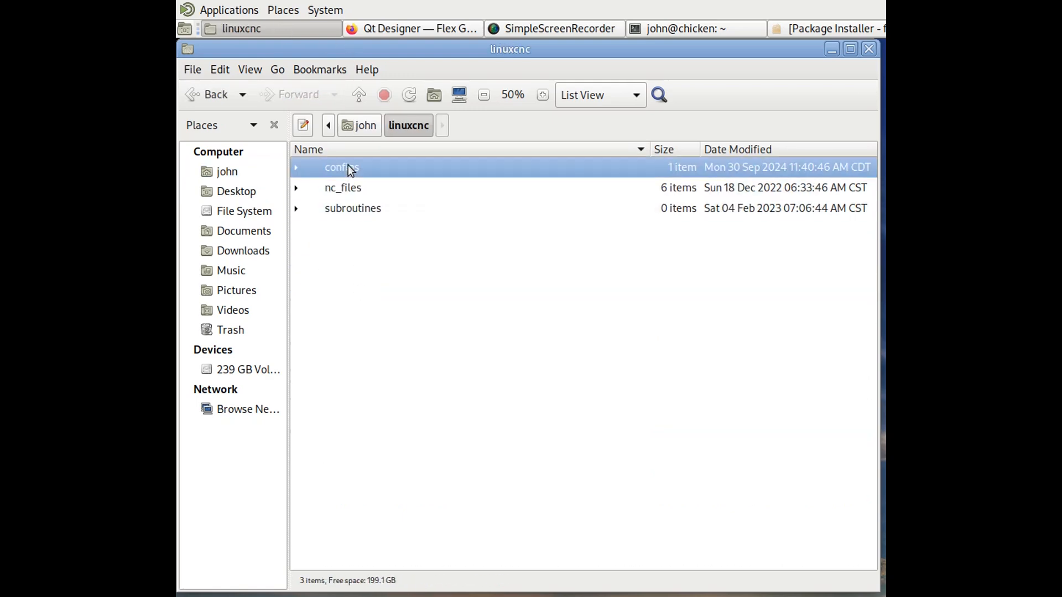
{"action": "double_click", "coordinate": [380, 167]}
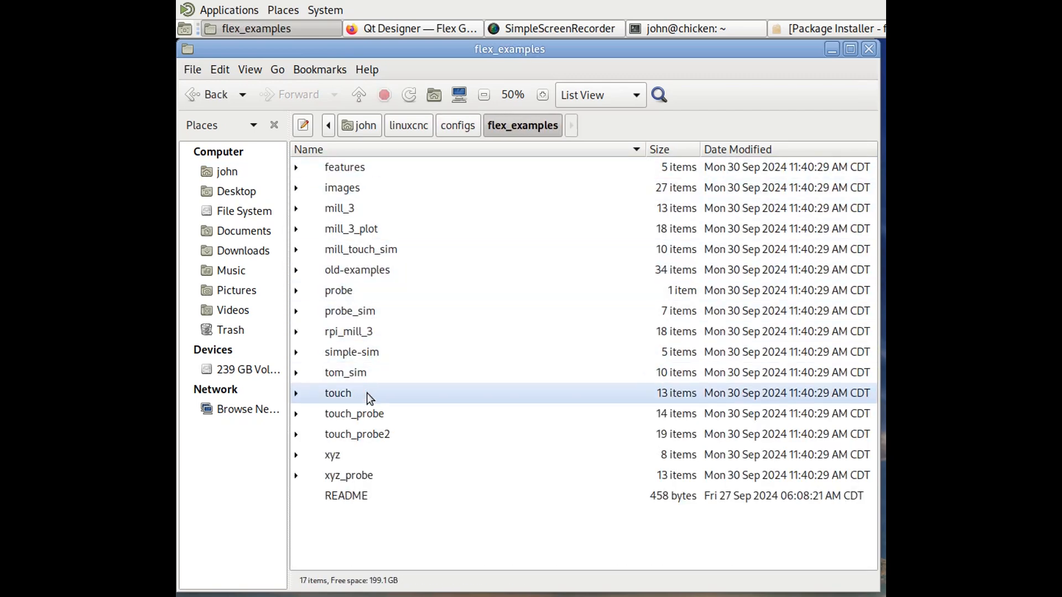
Step: Duplicate the simple-sim folder inside flex_examples by copying it and pasting it into the same folder
{"action": "left_click", "coordinate": [377, 352]}
{"action": "right_click", "coordinate": [380, 351]}
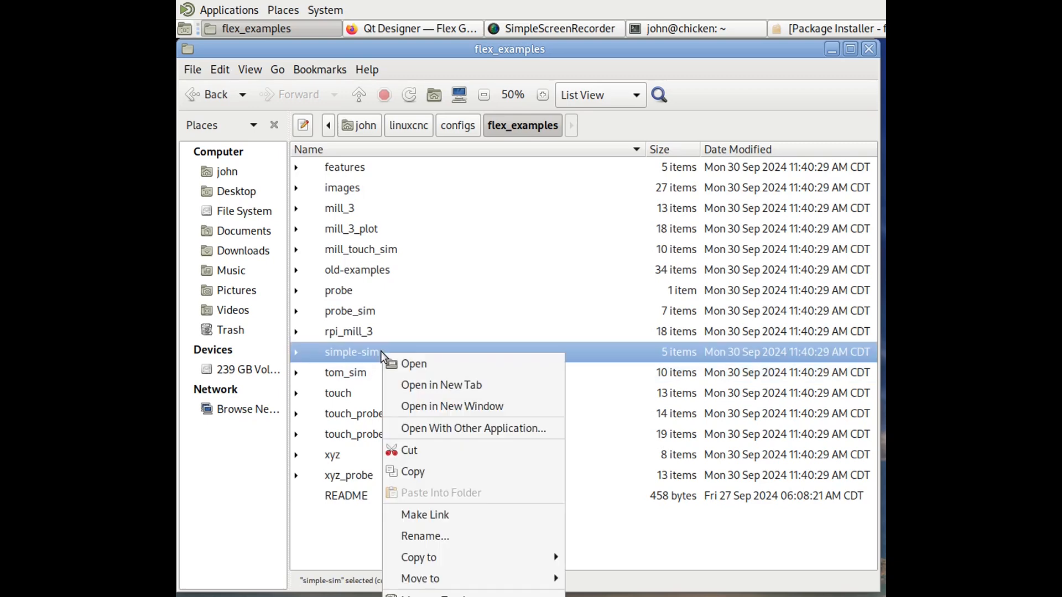
{"action": "left_click", "coordinate": [423, 471]}
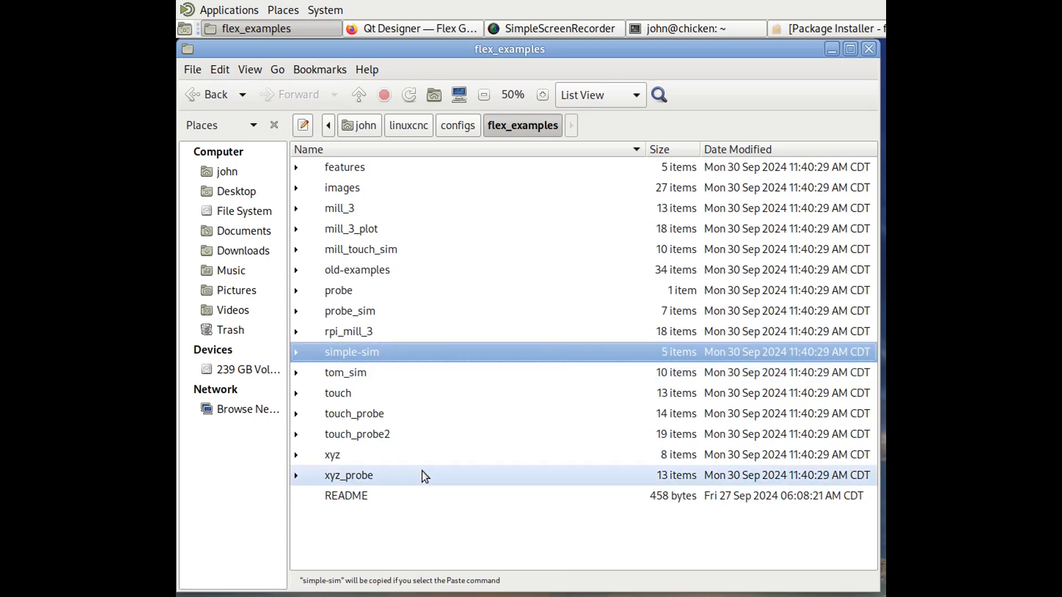
{"action": "left_click", "coordinate": [408, 536]}
{"action": "right_click", "coordinate": [406, 532]}
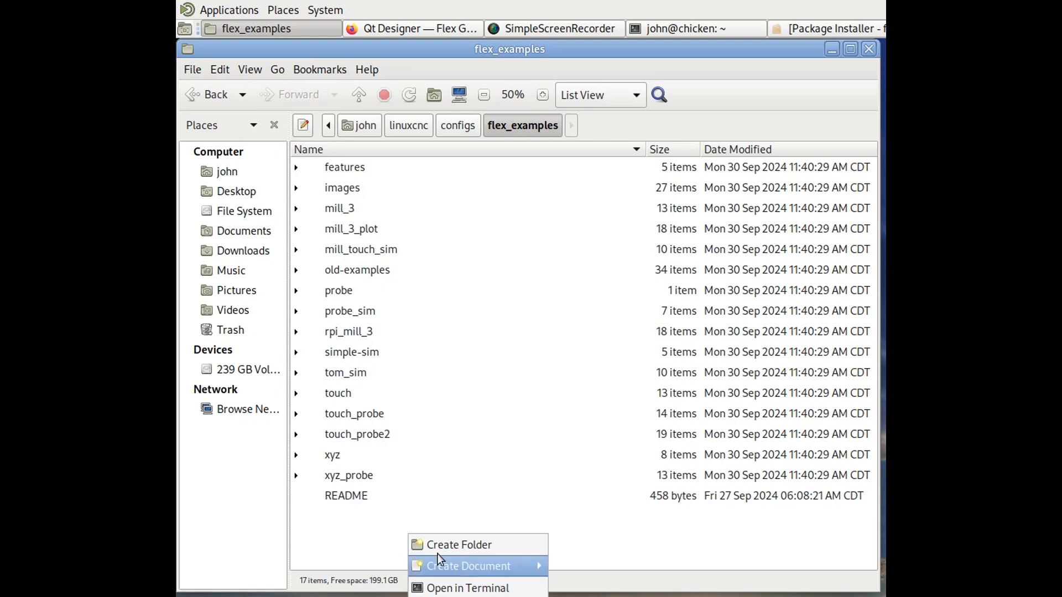
{"action": "right_click", "coordinate": [381, 513]}
{"action": "right_click", "coordinate": [385, 509]}
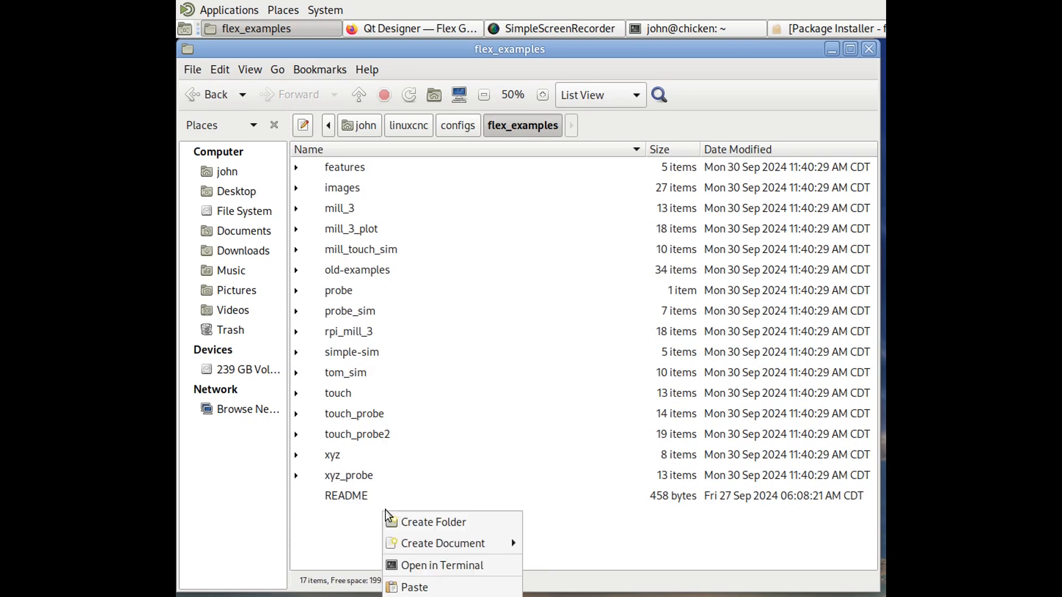
{"action": "left_click", "coordinate": [421, 588]}
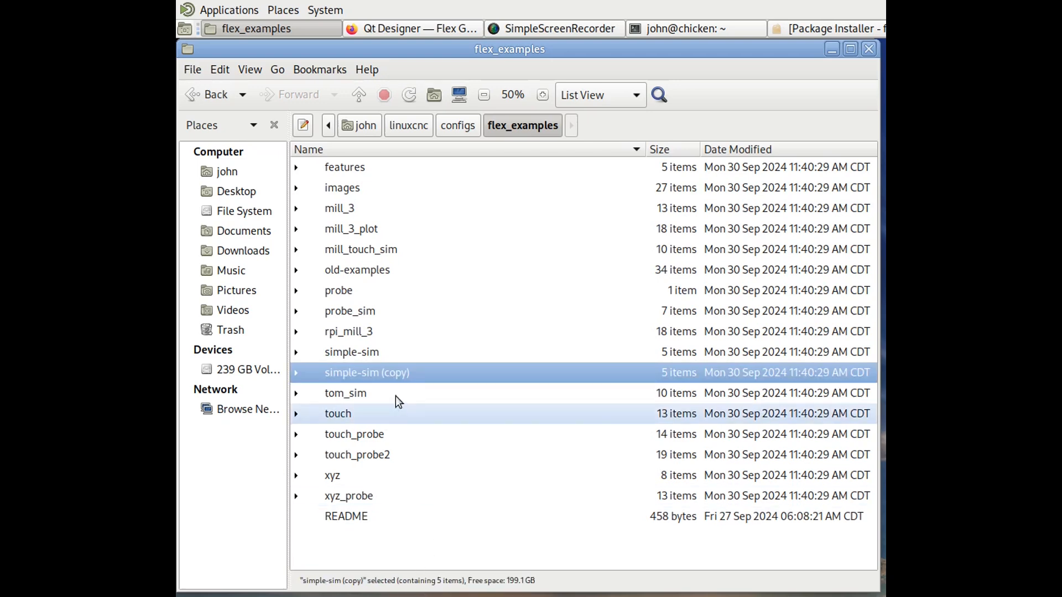
Step: Rename the duplicated folder simple-sim (copy) as my_mill
{"action": "right_click", "coordinate": [390, 369]}
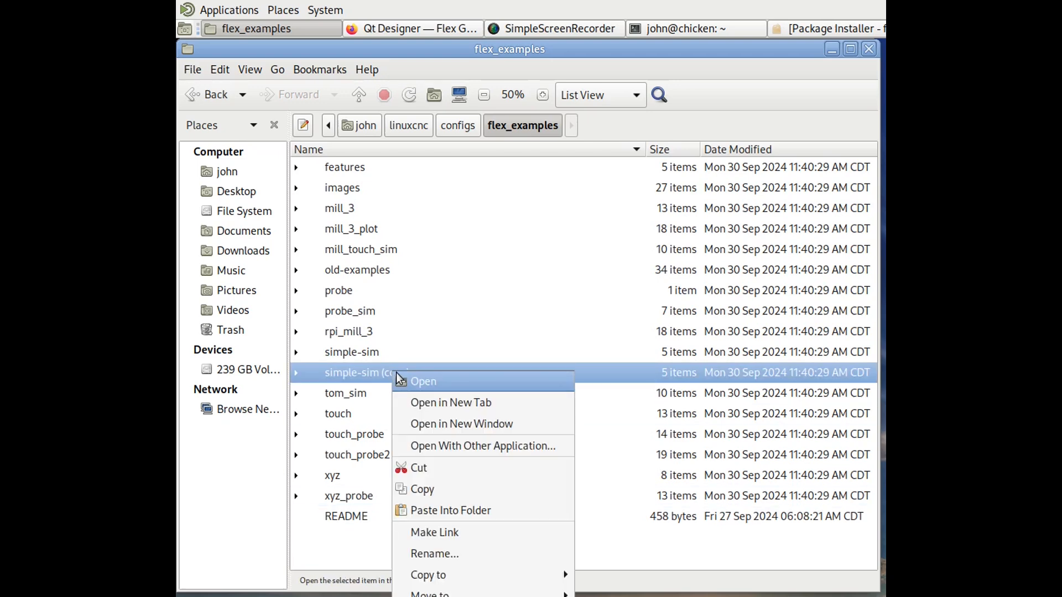
{"action": "left_click", "coordinate": [449, 552]}
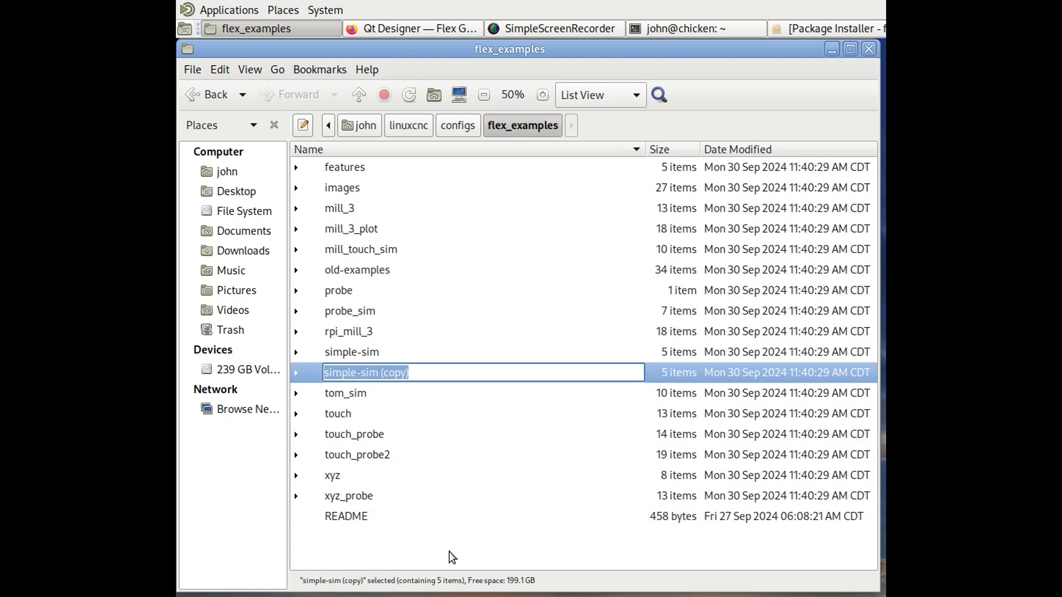
{"action": "type", "text": "My"}
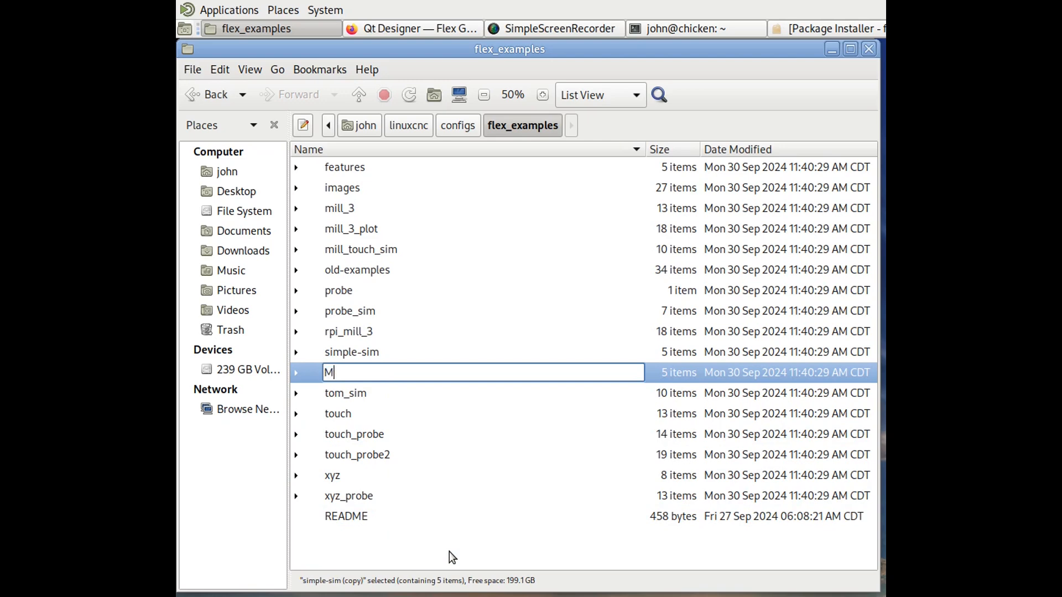
{"action": "key", "text": "BackSpace"}
{"action": "type", "text": "my_mill"}
{"action": "key", "text": "Return"}
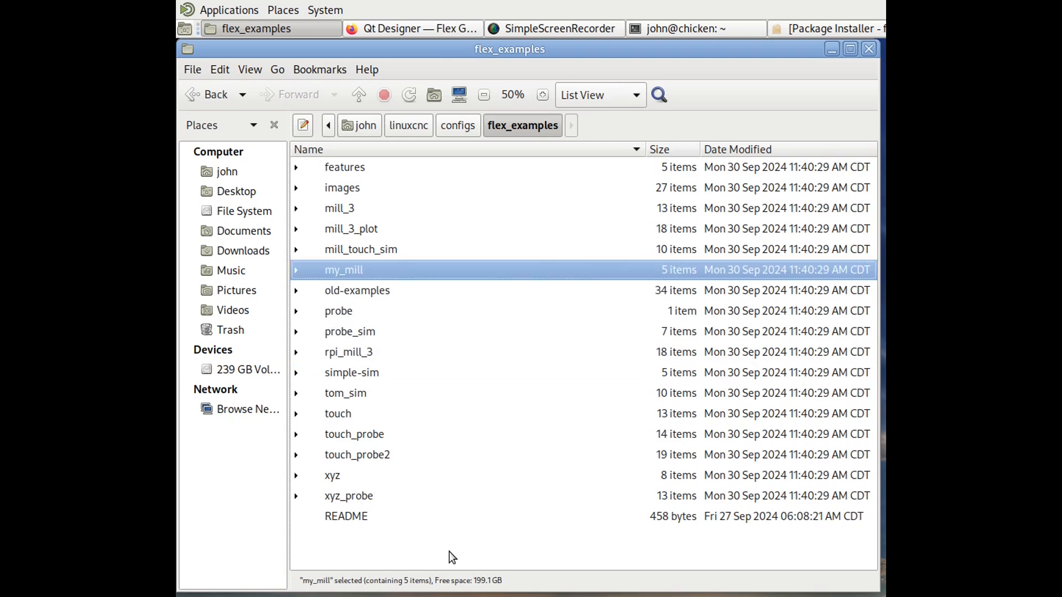
Step: Open the my_mill folder and rename the file simple-sim.ini as my_mill.ini
{"action": "key", "text": "Return"}
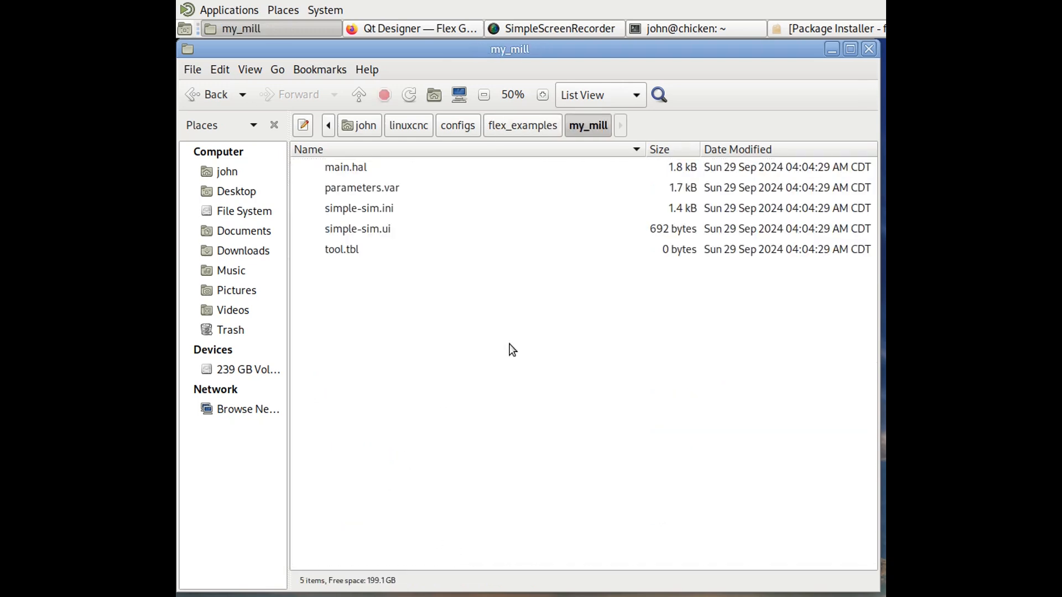
{"action": "right_click", "coordinate": [380, 210]}
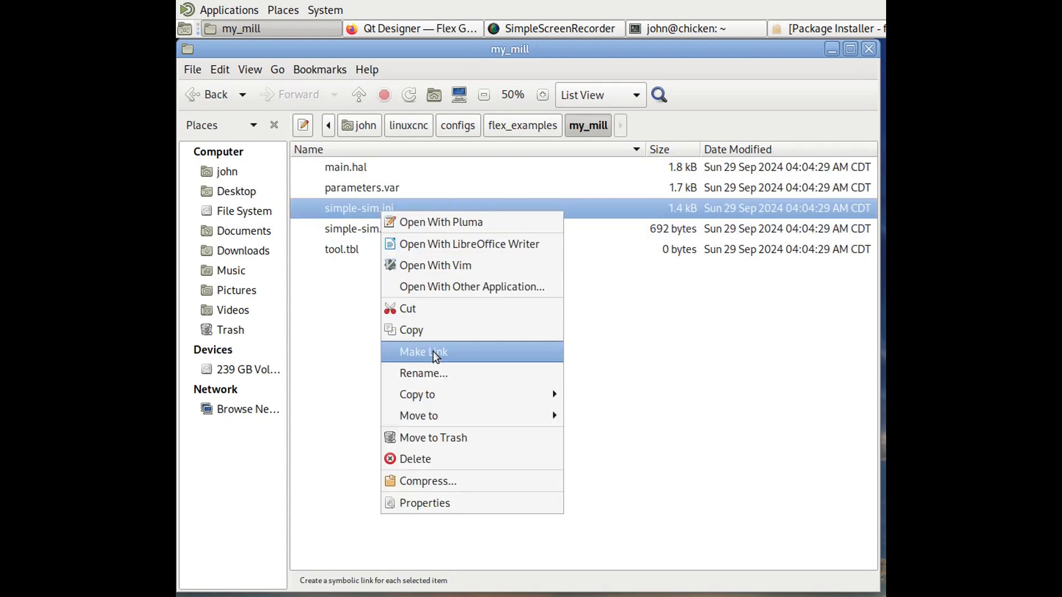
{"action": "left_click", "coordinate": [434, 373]}
{"action": "type", "text": "my"}
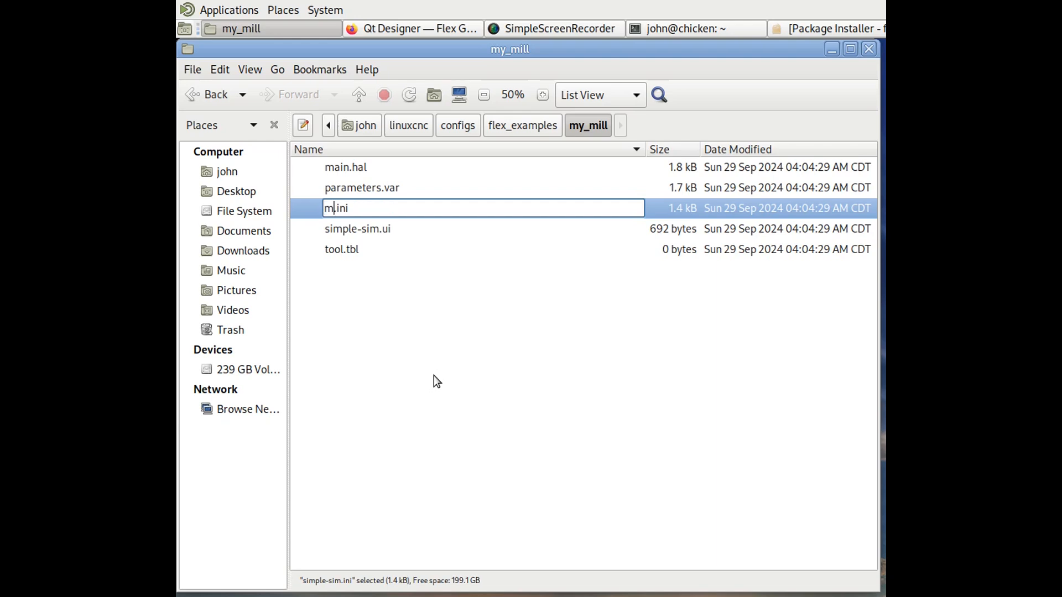
{"action": "type", "text": "_mill"}
{"action": "key", "text": "Return"}
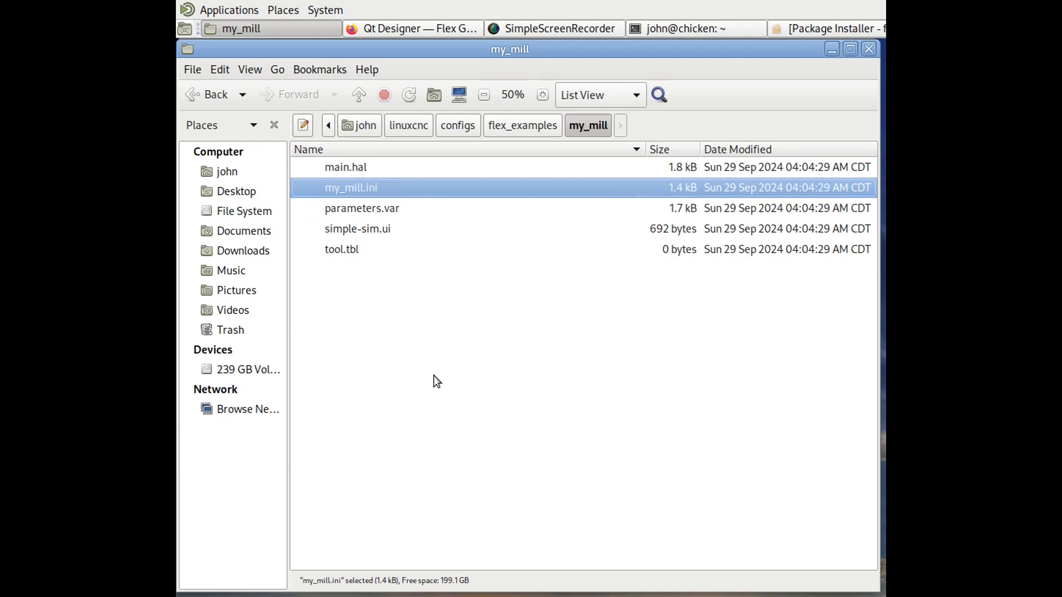
Step: Rename the file simple-sim.ui in the my_mill folder as my_mill.ui
{"action": "left_click", "coordinate": [371, 226]}
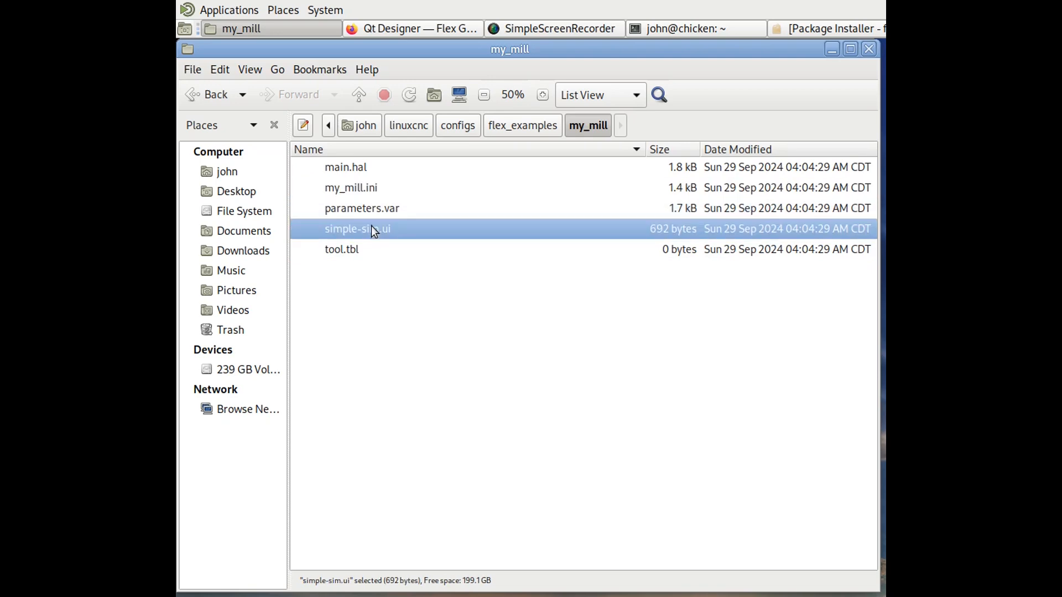
{"action": "right_click", "coordinate": [371, 225]}
{"action": "left_click", "coordinate": [420, 348]}
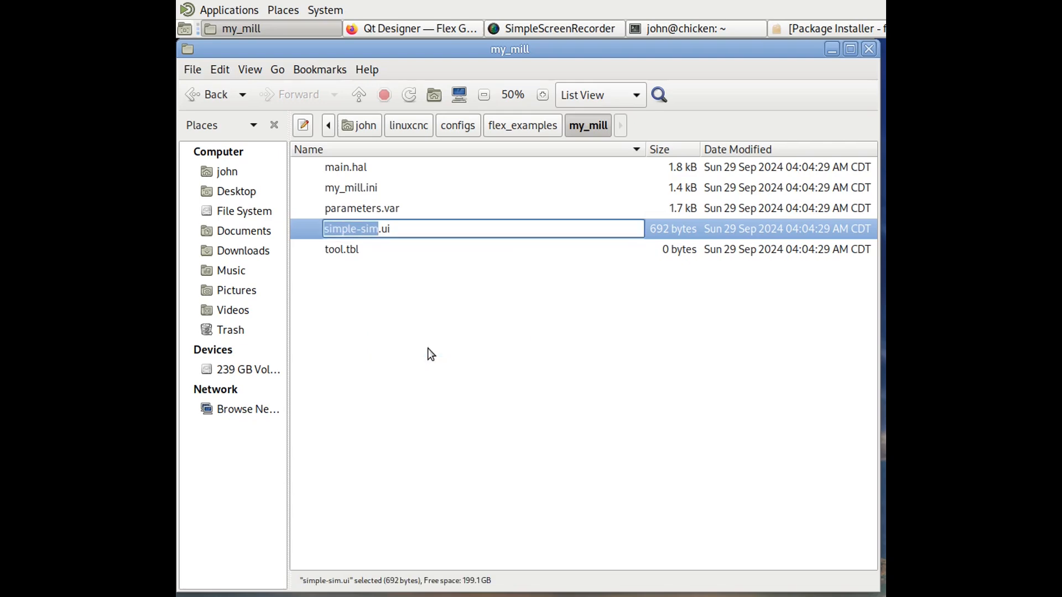
{"action": "type", "text": "my_m"}
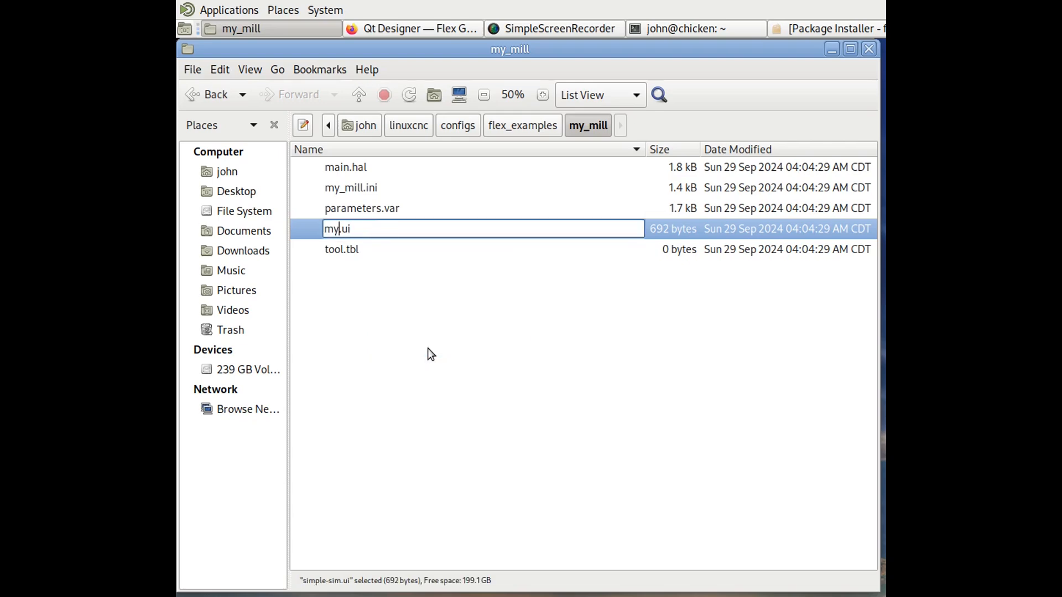
{"action": "type", "text": "ill"}
{"action": "key", "text": "Return"}
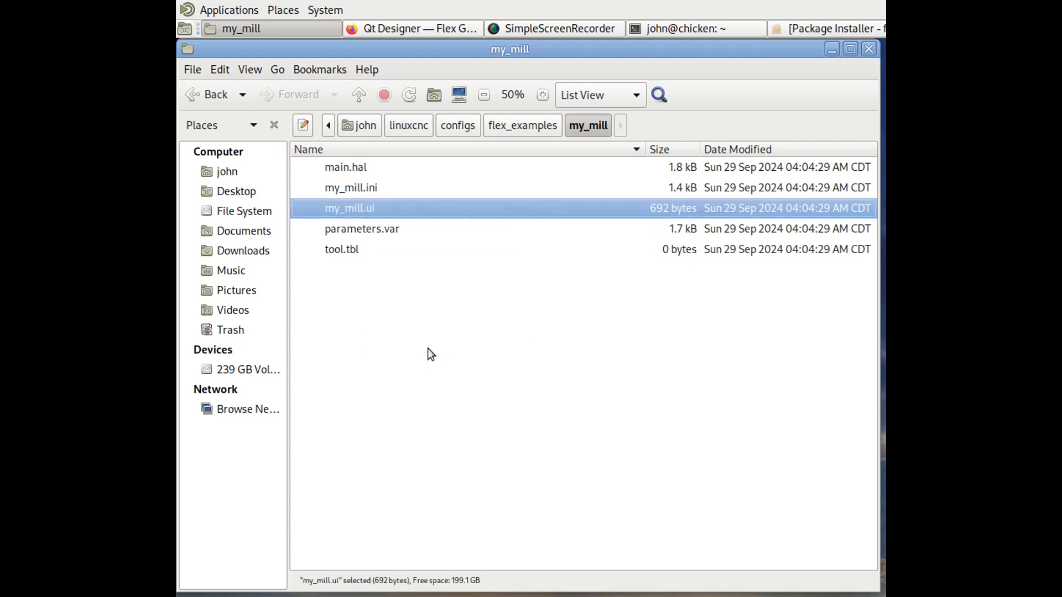
Step: Open my_mill.ini in Pluma and set MACHINE in the [EMC] section to My Mill
{"action": "right_click", "coordinate": [367, 189]}
{"action": "left_click", "coordinate": [423, 195]}
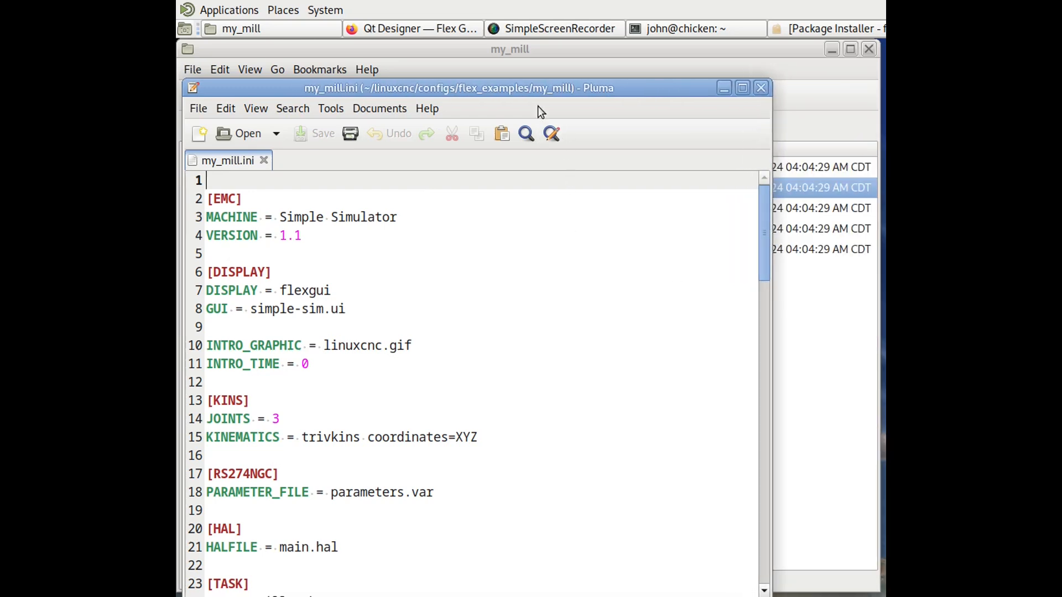
{"action": "left_click_drag", "start_coordinate": [536, 84], "coordinate": [569, 43]}
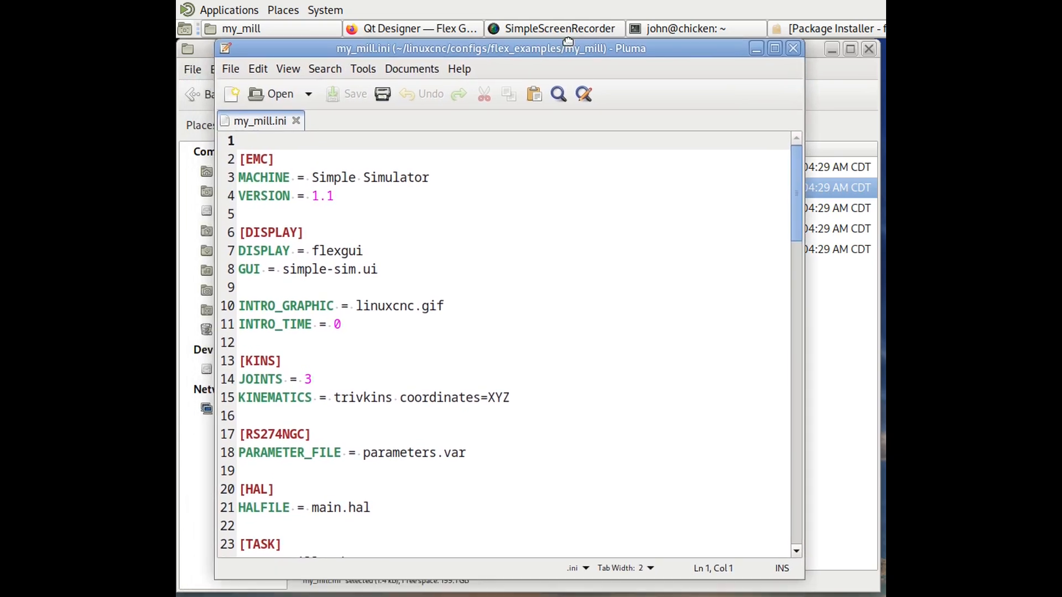
{"action": "left_click_drag", "start_coordinate": [313, 177], "coordinate": [464, 178]}
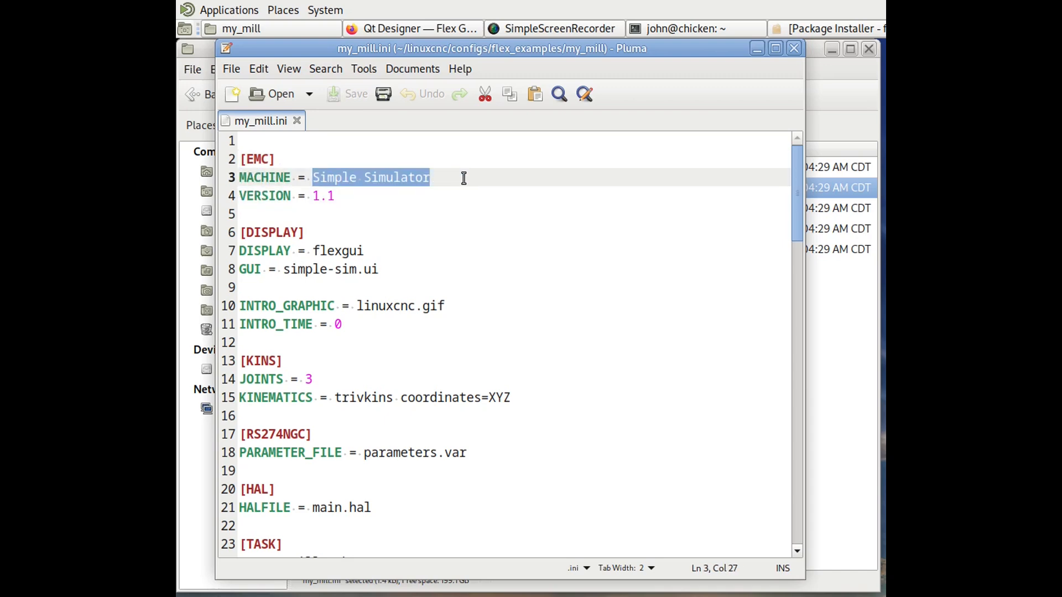
{"action": "type", "text": "My M"}
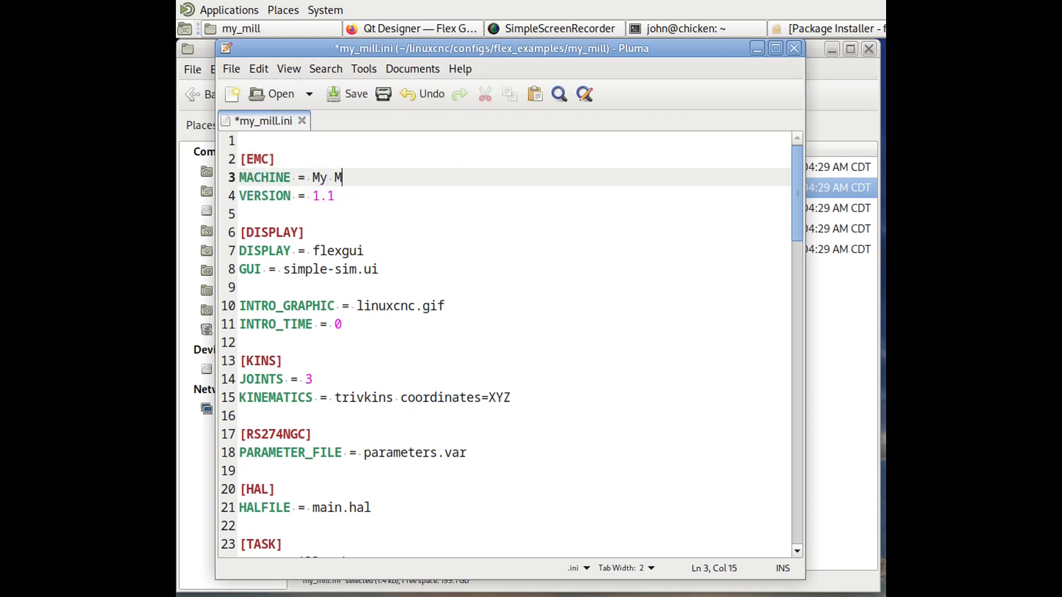
{"action": "type", "text": "ill"}
Step: Set the GUI entry in the [DISPLAY] section to my_mill.ui
{"action": "left_click", "coordinate": [285, 271]}
{"action": "left_click_drag", "start_coordinate": [283, 271], "coordinate": [357, 263]}
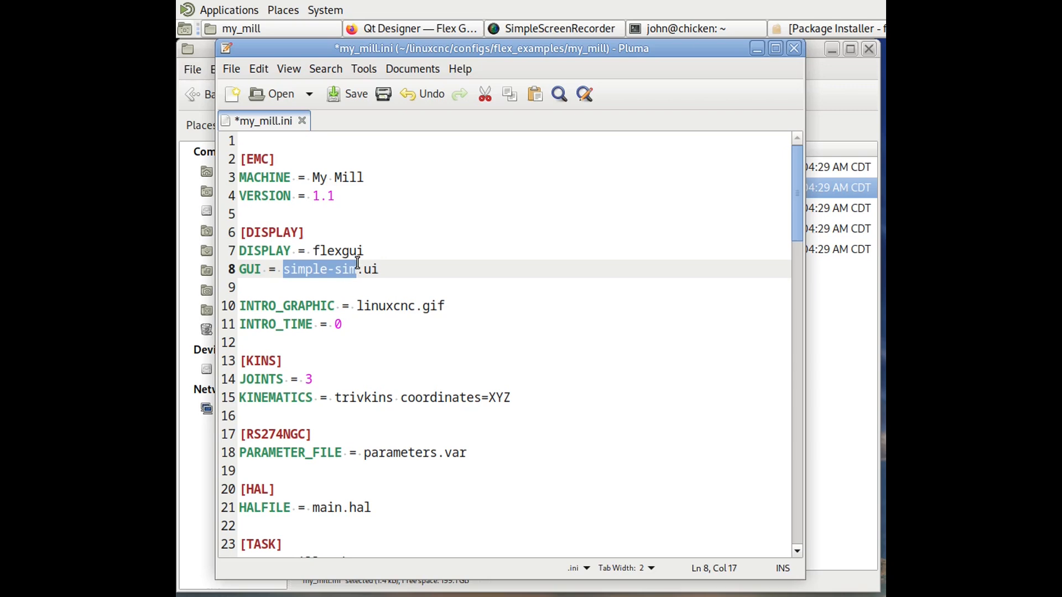
{"action": "type", "text": "my_mill"}
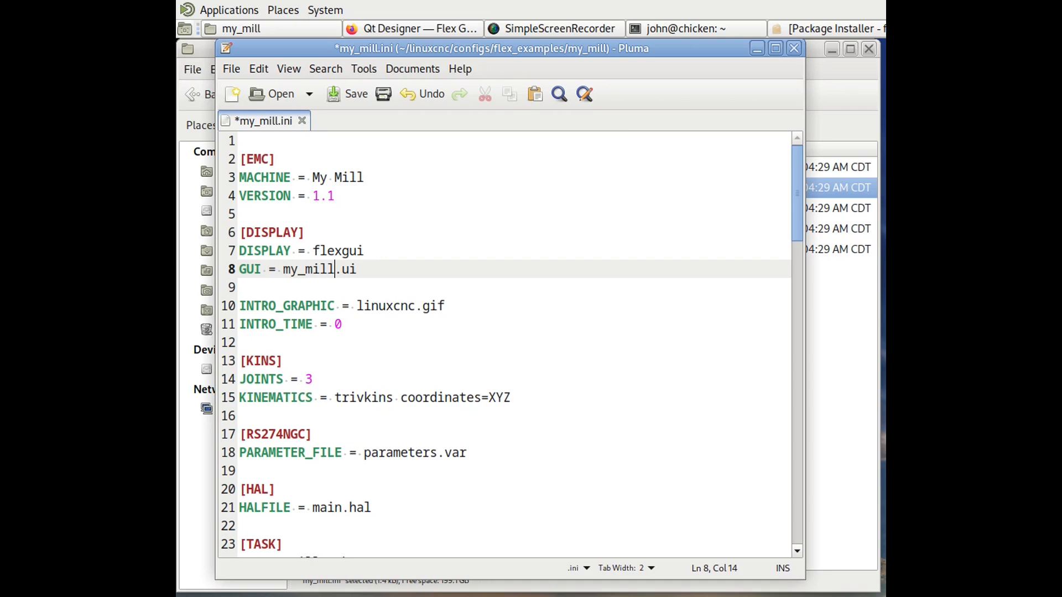
Step: Add the line INPUT = keyboard below the GUI entry in the [DISPLAY] section and save my_mill.ini
{"action": "left_click", "coordinate": [389, 269]}
{"action": "key", "text": "Return"}
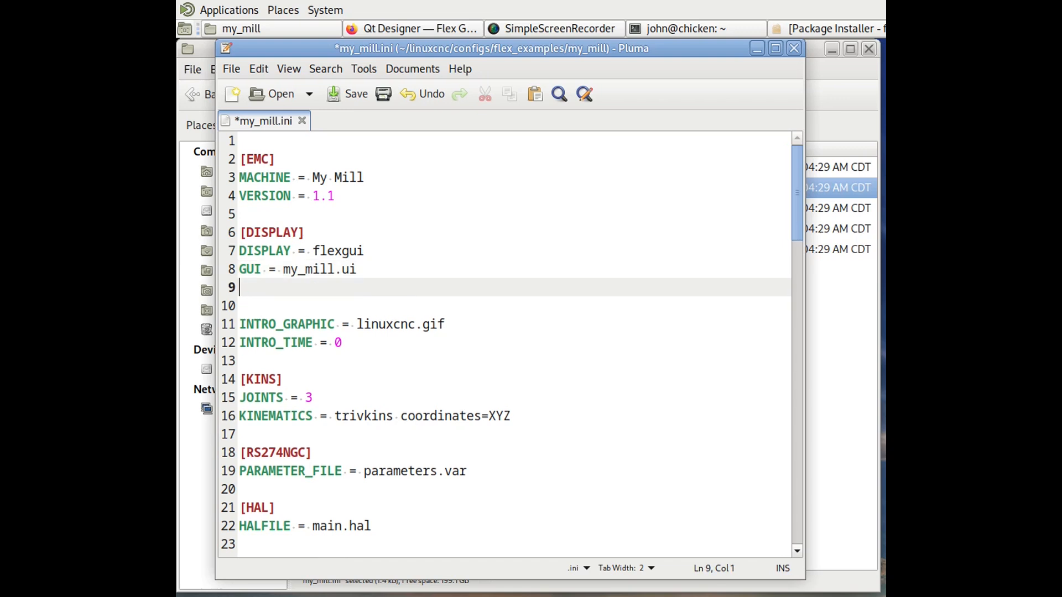
{"action": "type", "text": "INPUT ="}
{"action": "type", "text": "keyboard"}
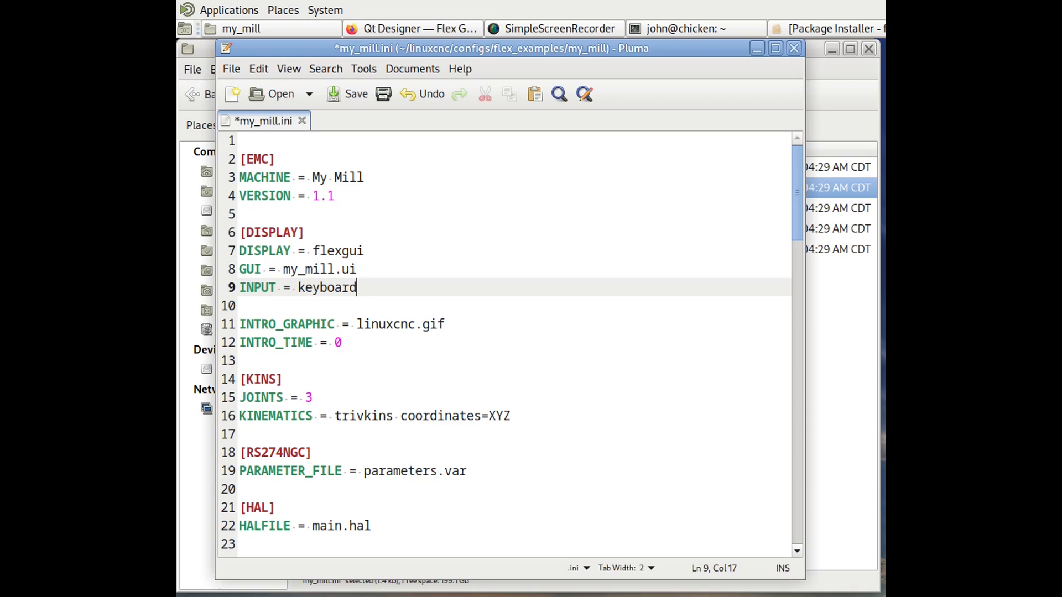
{"action": "left_click", "coordinate": [353, 93]}
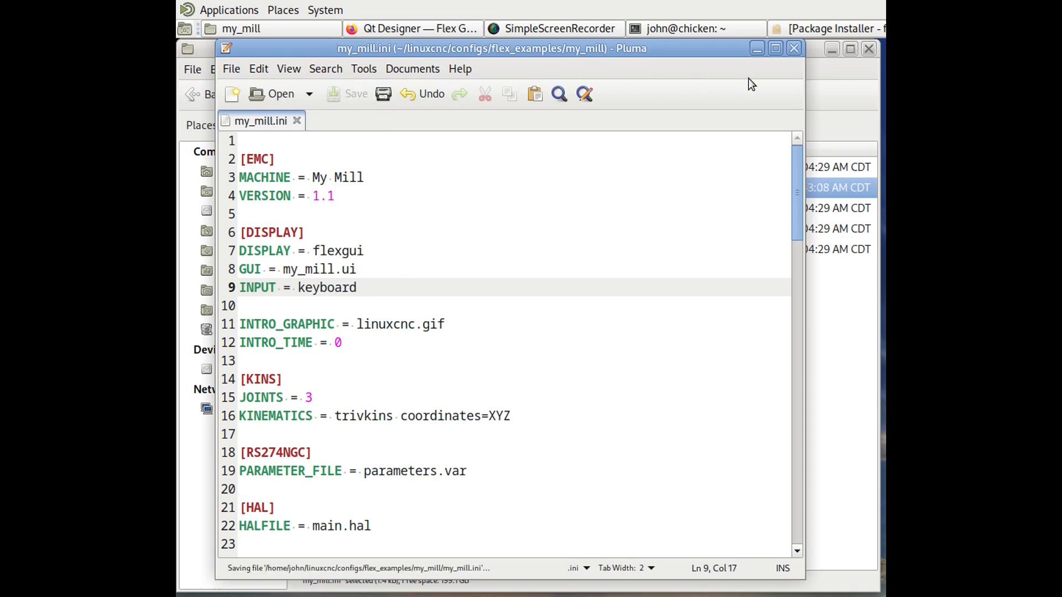
Step: Launch LinuxCNC and run the my_mill configuration from flex_examples/my_mill under My Configurations
{"action": "left_click", "coordinate": [228, 13]}
{"action": "mouse_move", "coordinate": [221, 71]}
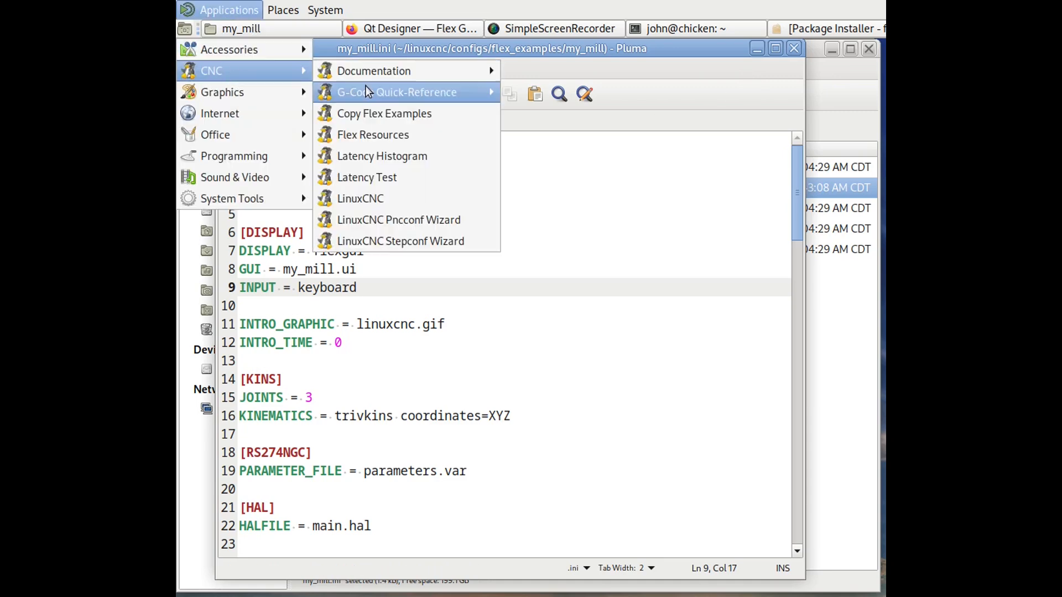
{"action": "left_click", "coordinate": [395, 194]}
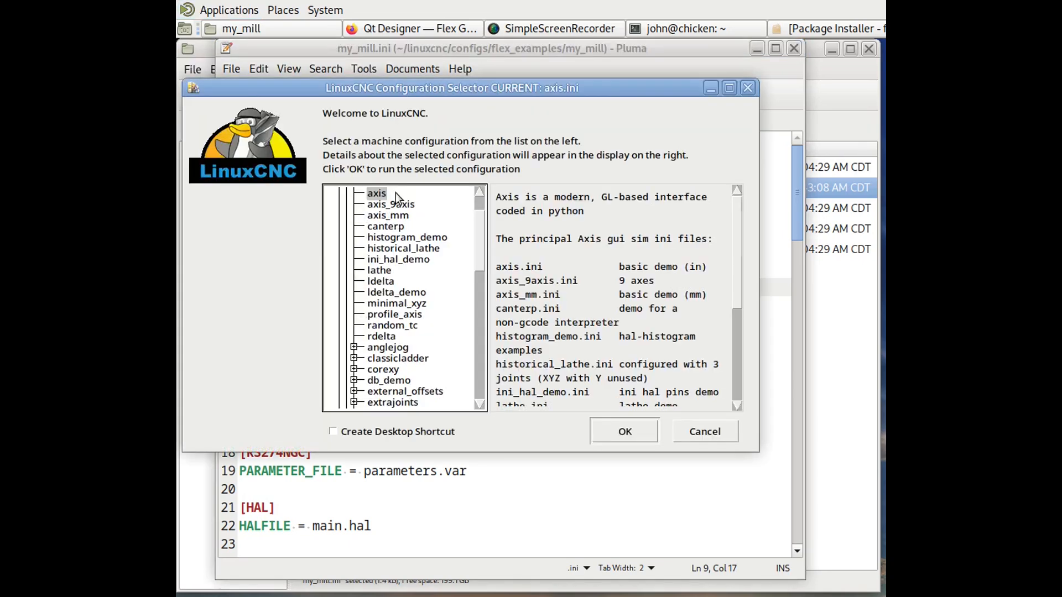
{"action": "scroll", "coordinate": [380, 224], "scroll_direction": "up", "scroll_amount": 2}
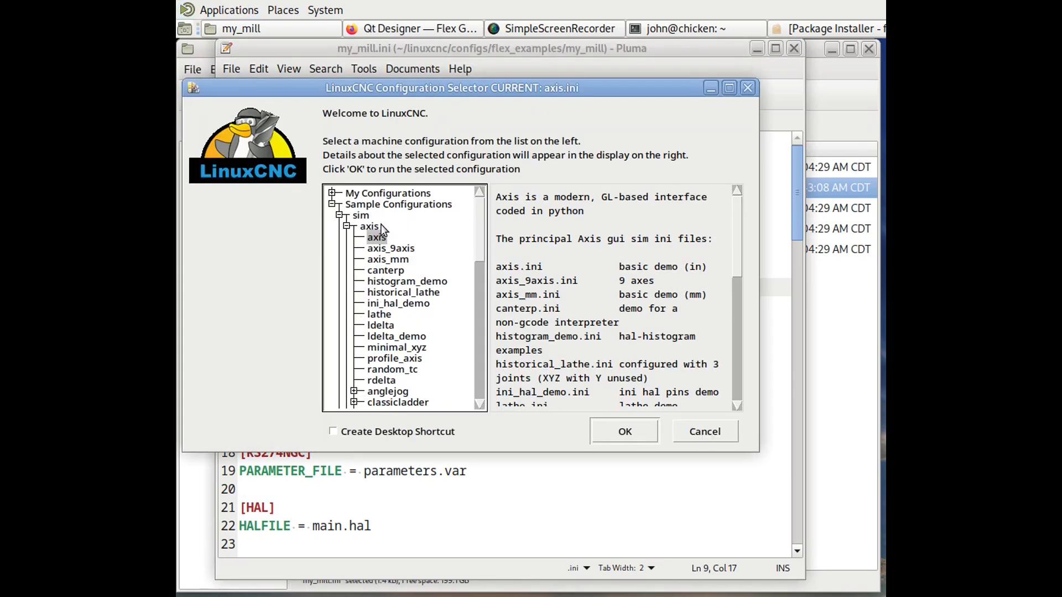
{"action": "left_click", "coordinate": [332, 204]}
{"action": "left_click", "coordinate": [332, 193]}
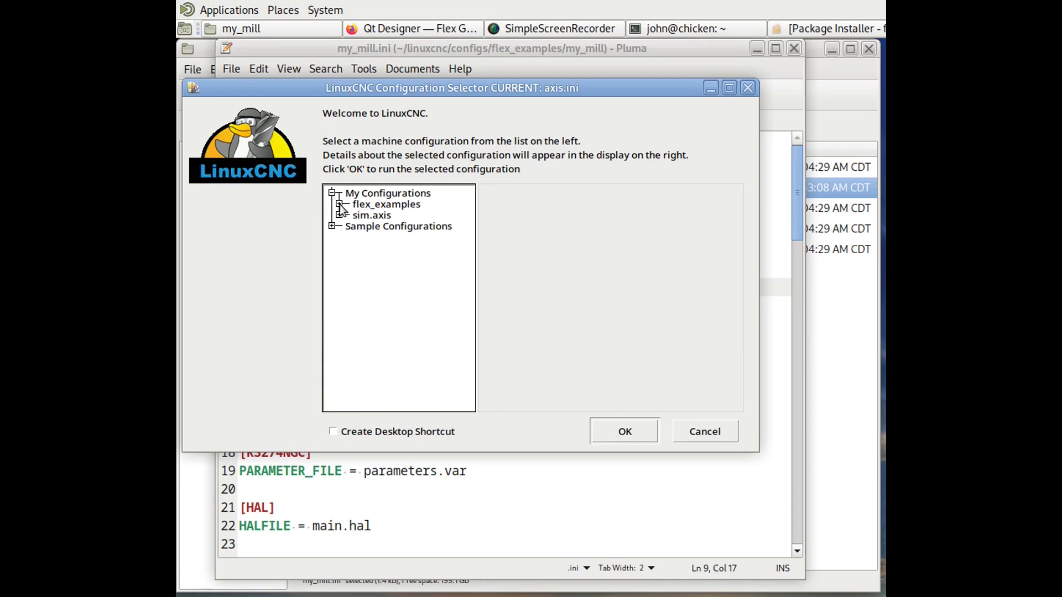
{"action": "left_click", "coordinate": [340, 204]}
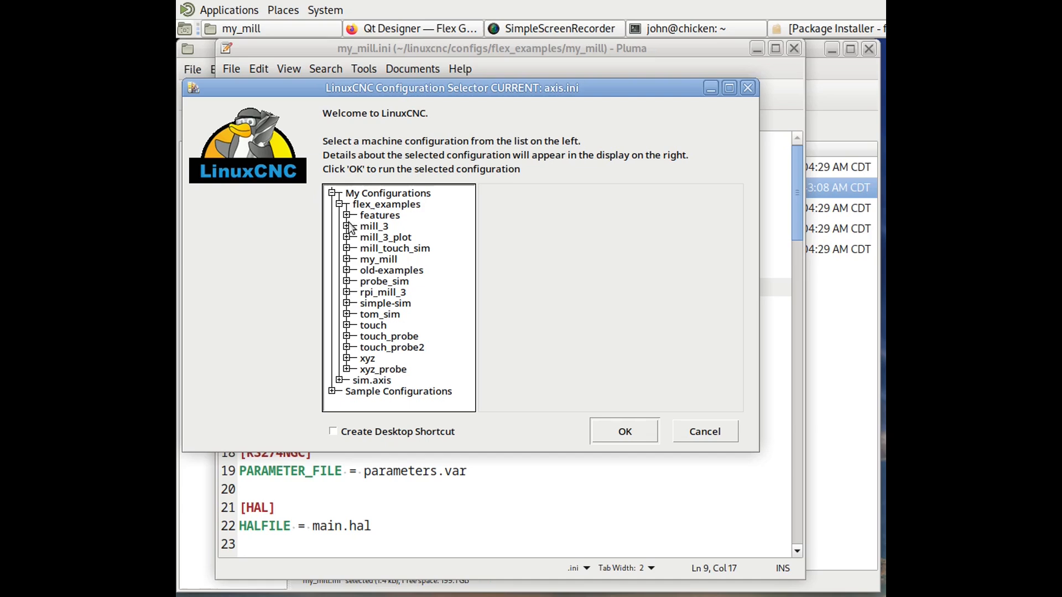
{"action": "left_click", "coordinate": [347, 259]}
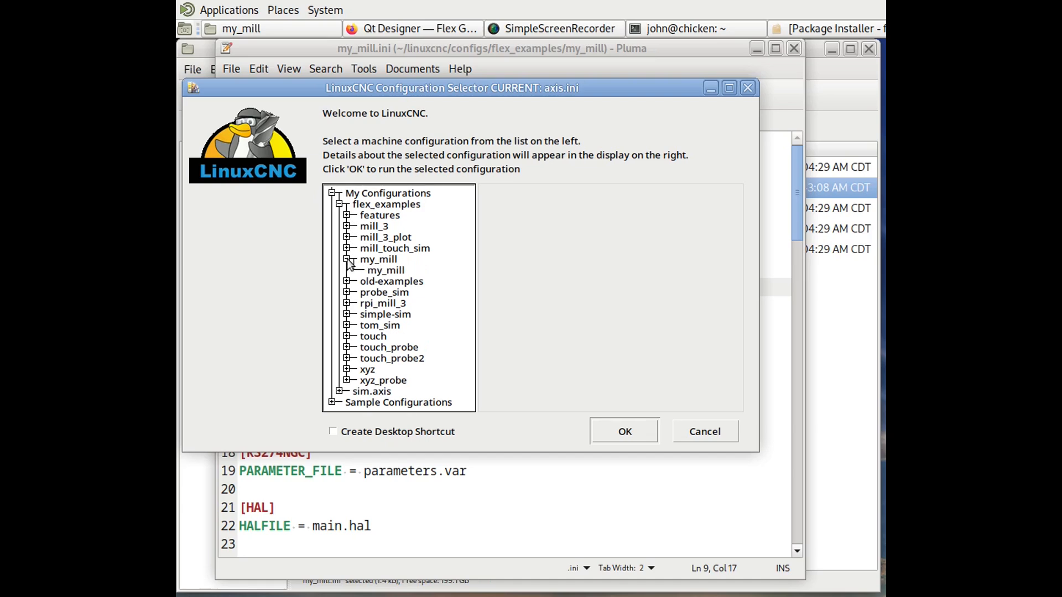
{"action": "left_click", "coordinate": [387, 271]}
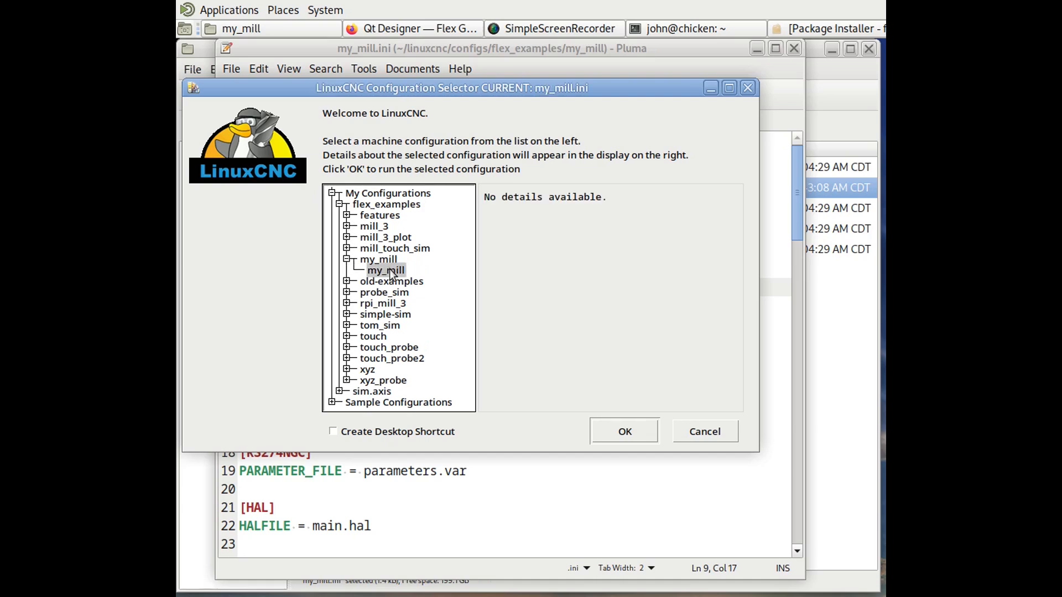
{"action": "left_click", "coordinate": [605, 430]}
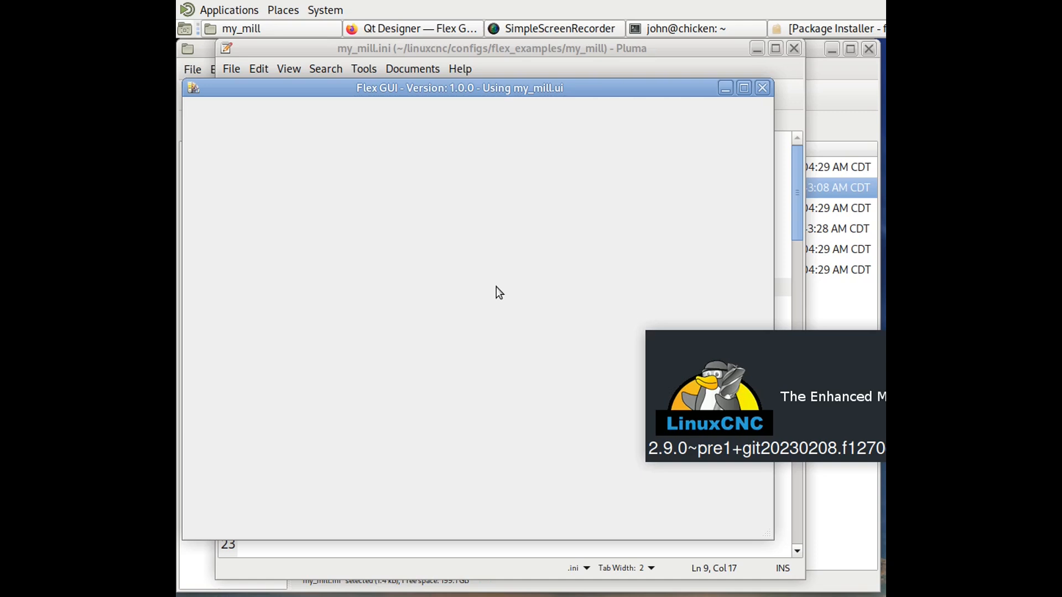
Step: Close the Flex GUI window and switch back to the file manager showing the my_mill folder
{"action": "left_click", "coordinate": [763, 87]}
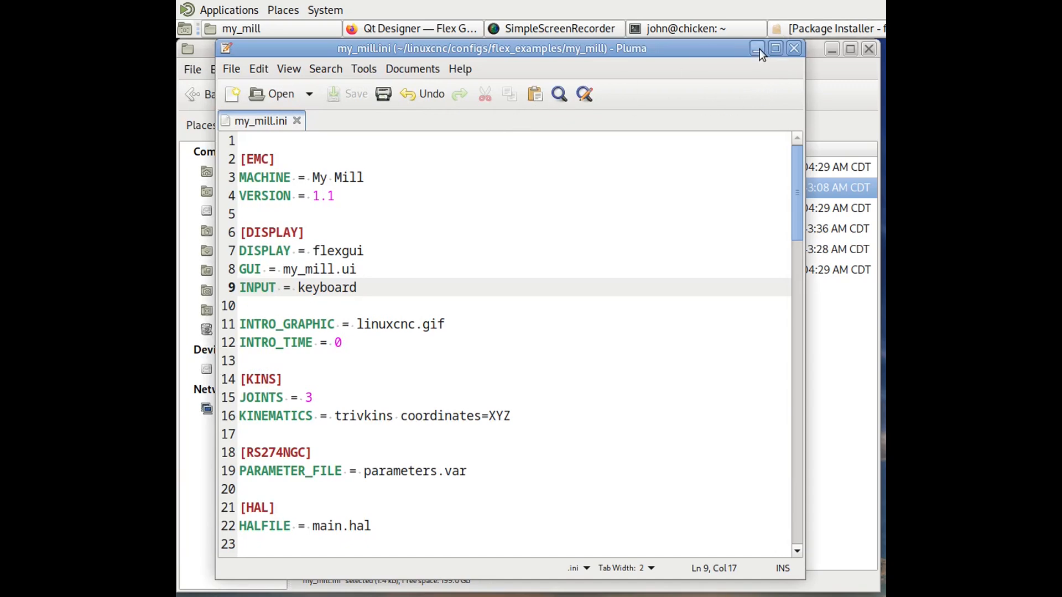
{"action": "left_click", "coordinate": [827, 89]}
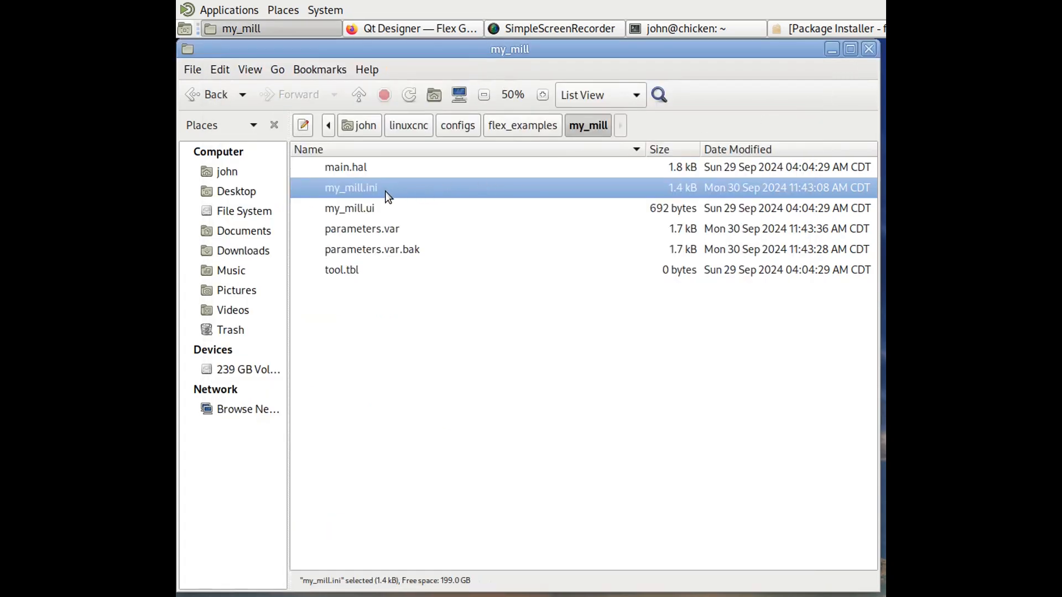